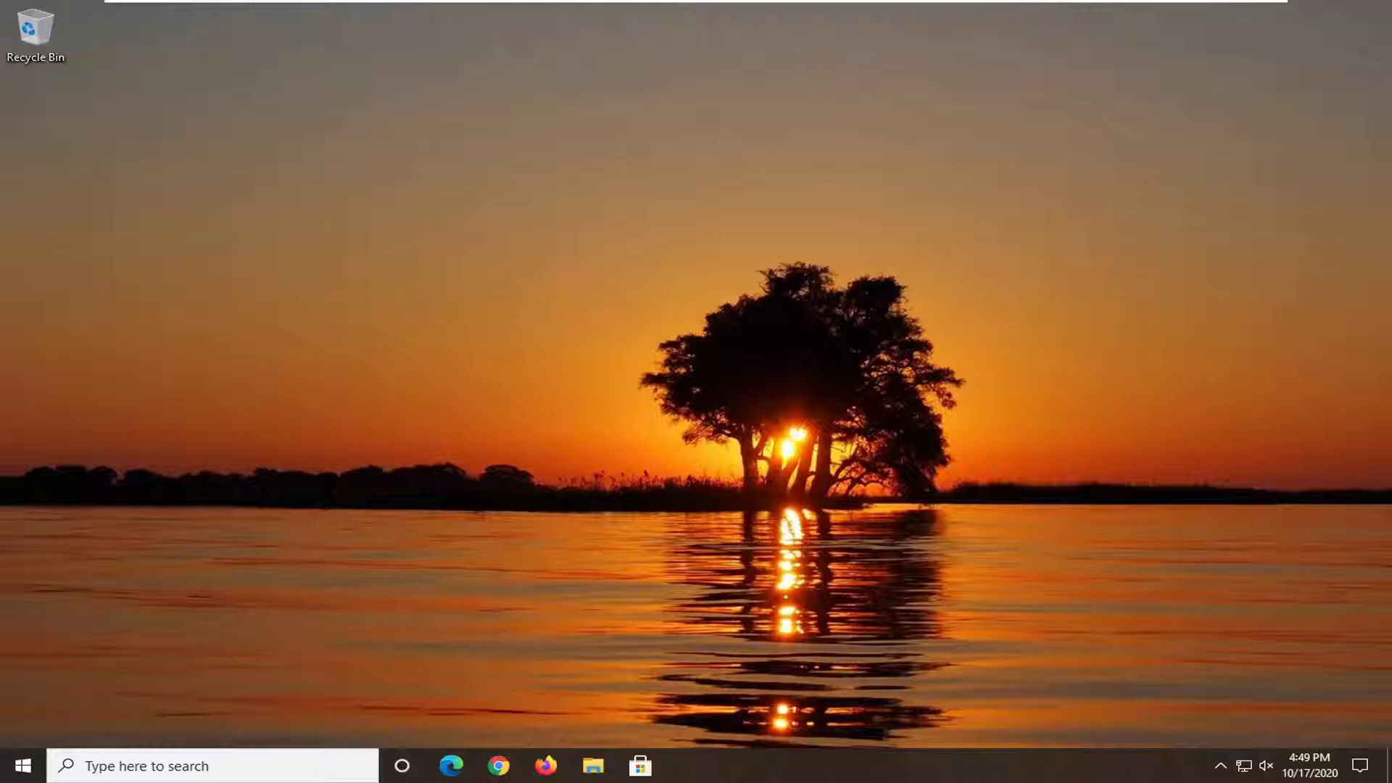
# Search for 'regedit' and run Registry Editor as administrator, approving the UAC prompt
pyautogui.click(19, 771)
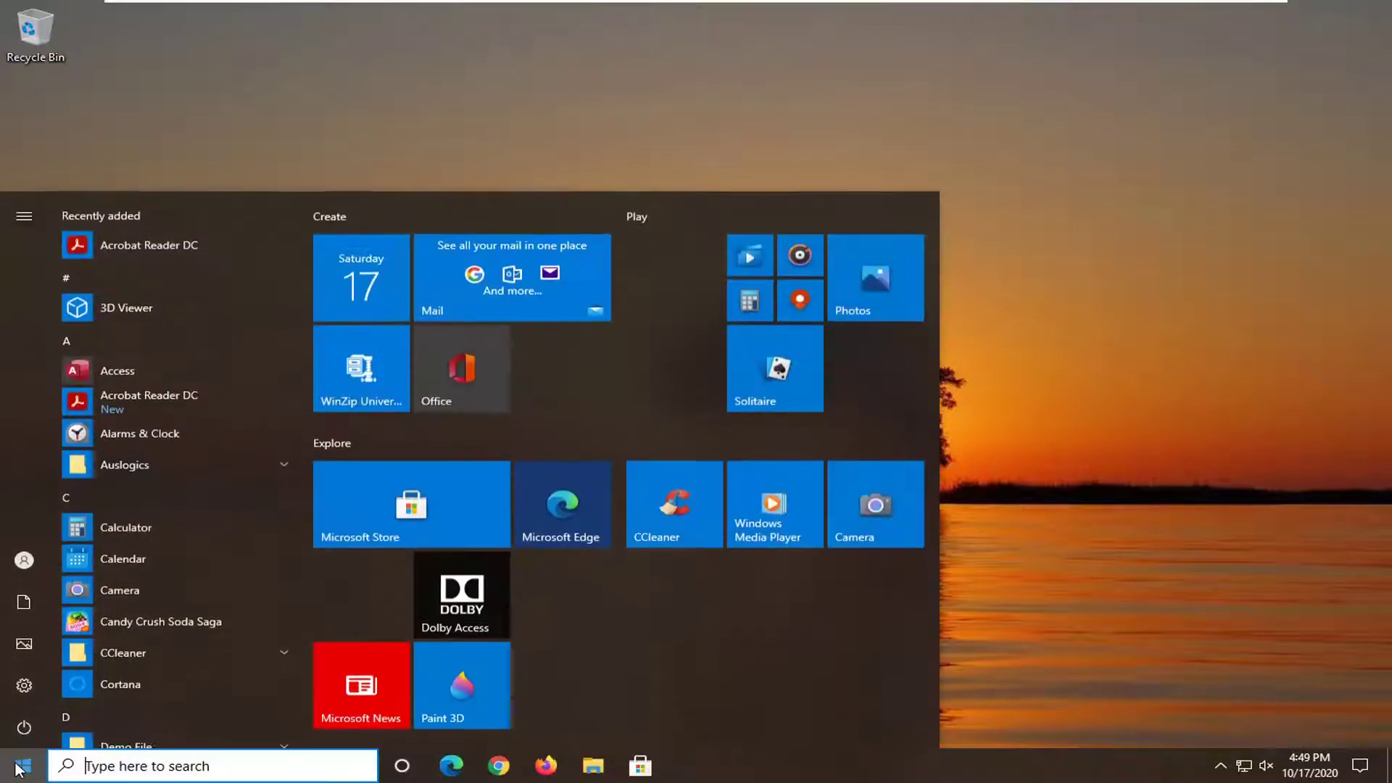
pyautogui.write('regedit')
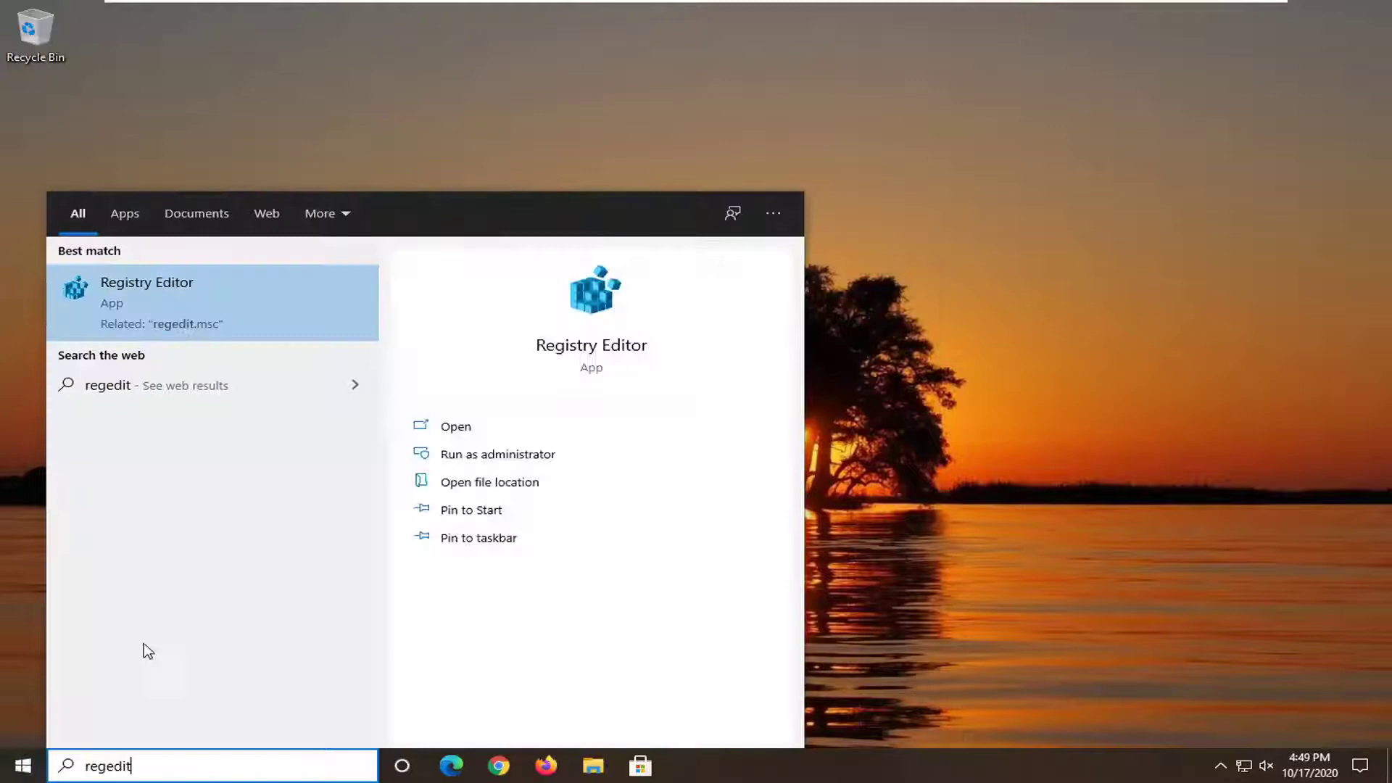
pyautogui.rightClick(124, 289)
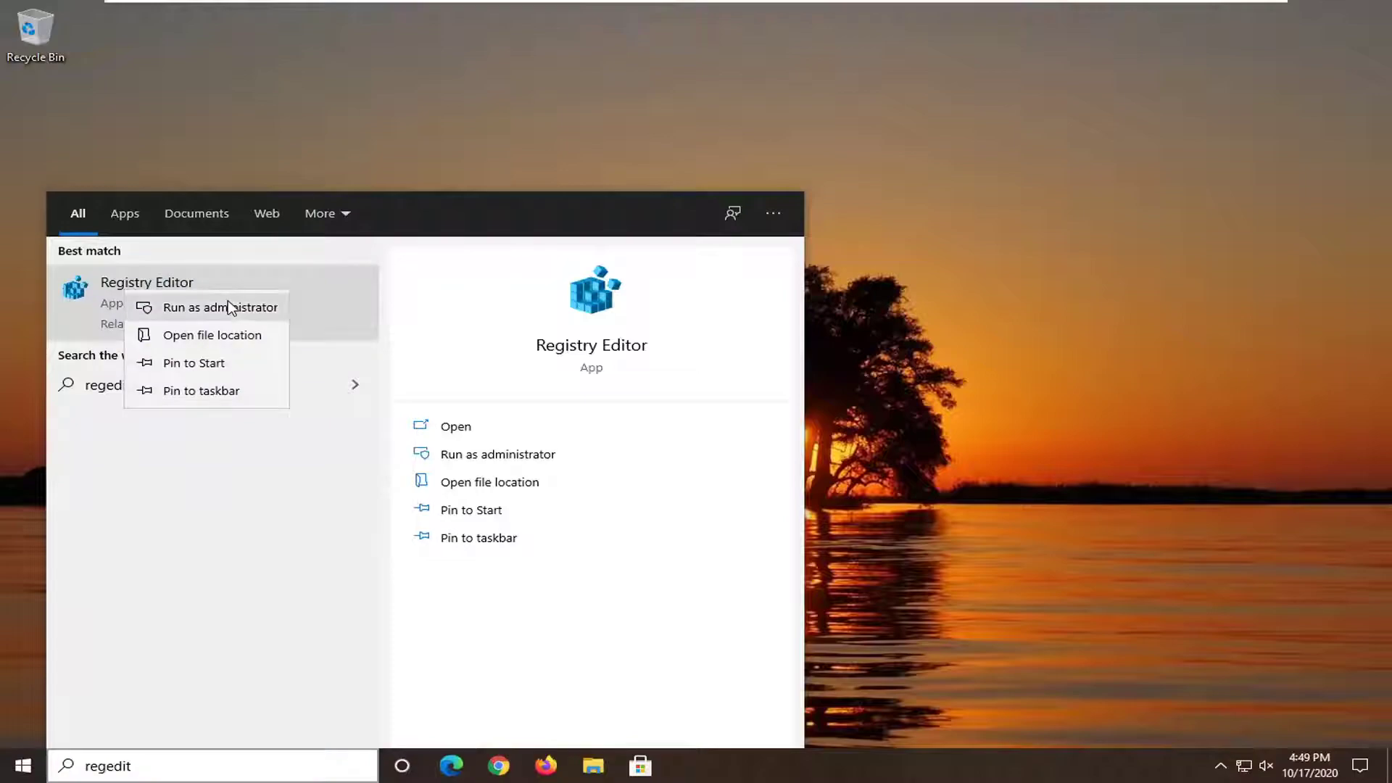
pyautogui.click(230, 306)
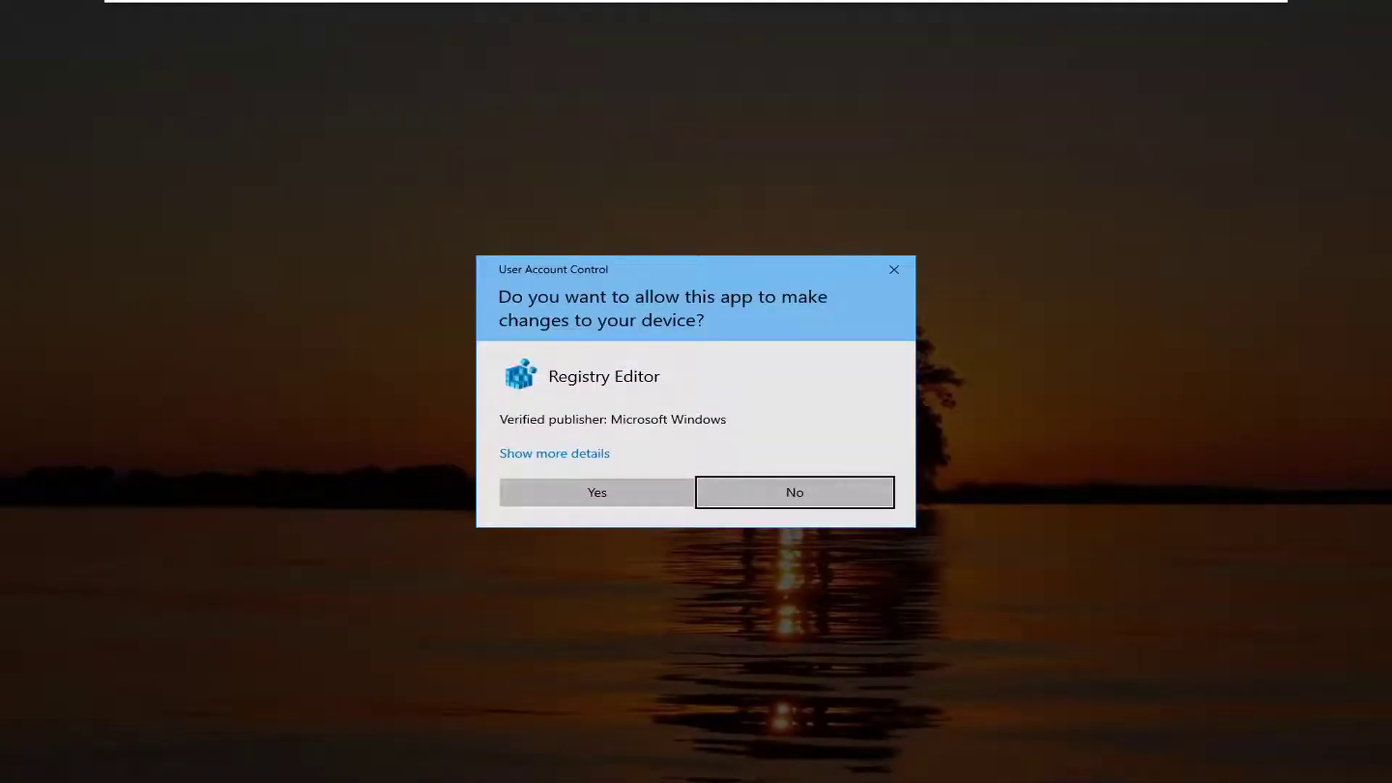
pyautogui.click(600, 498)
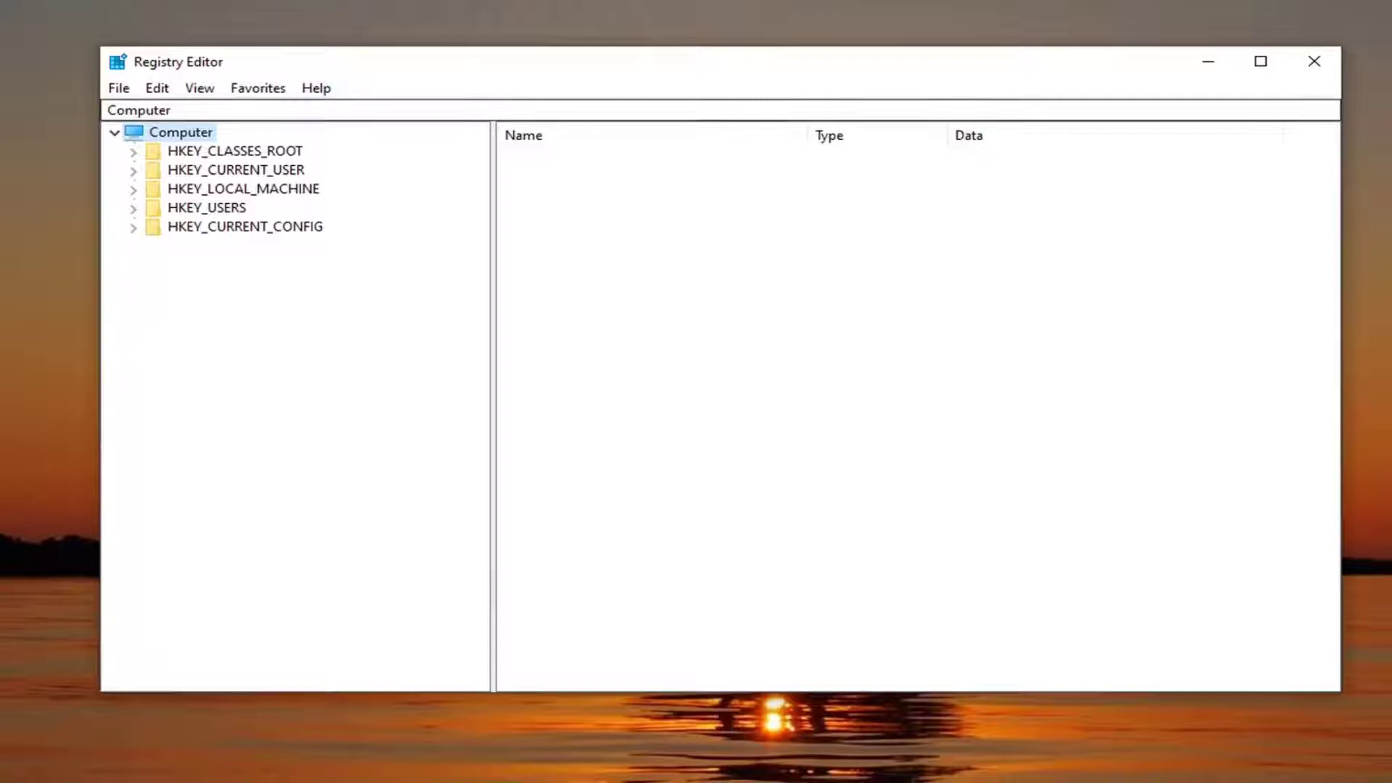
# Paste the Windows Defender policies path into the address bar and go to that key
pyautogui.click(138, 110)
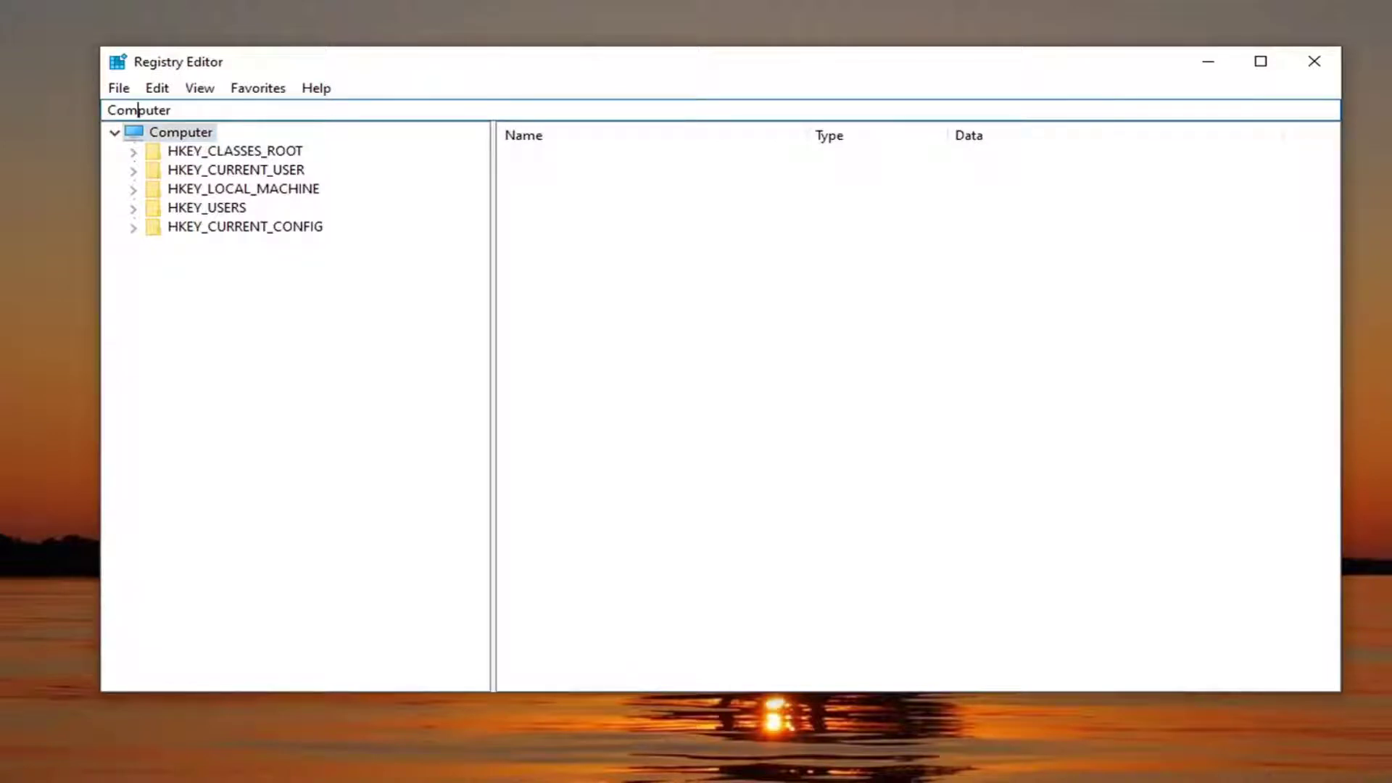
pyautogui.hotkey('ctrl', 'a')
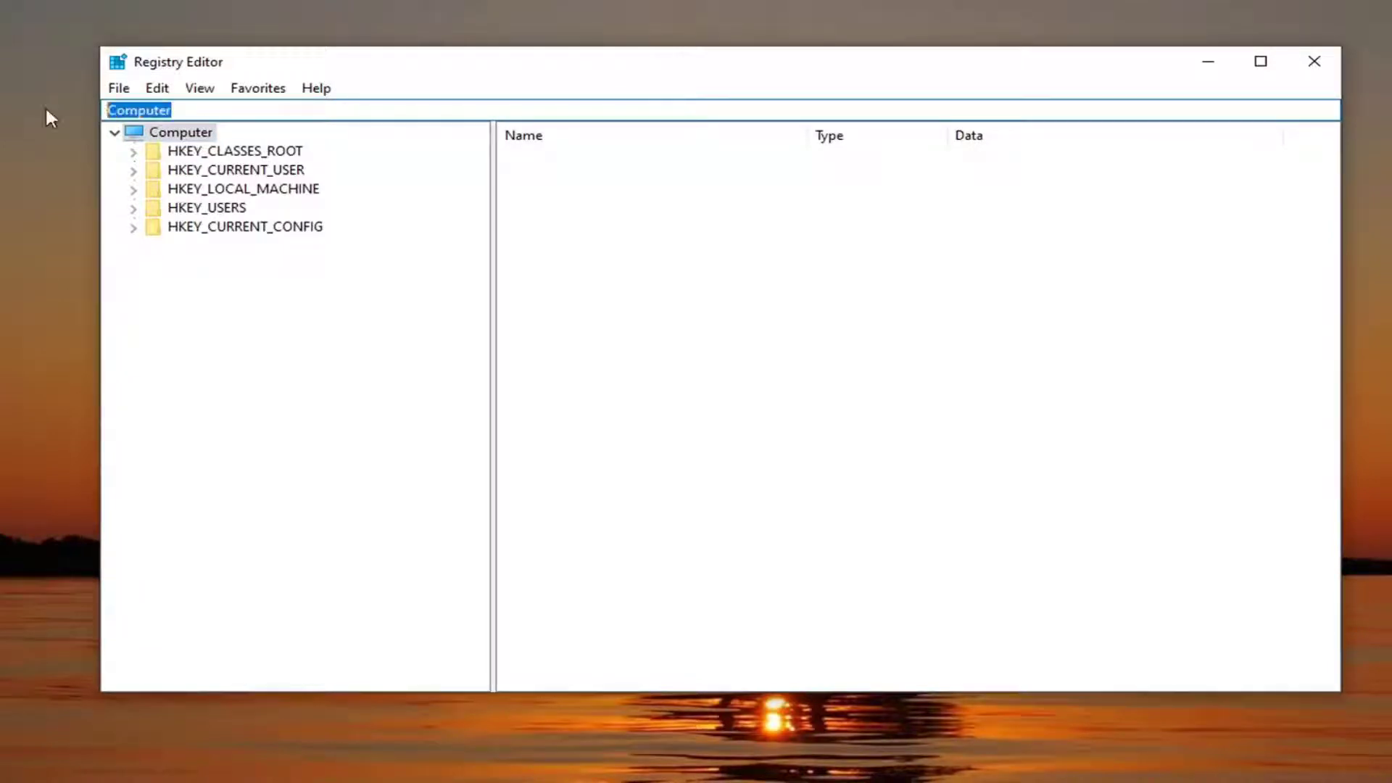
pyautogui.press('BackSpace')
pyautogui.rightClick(148, 113)
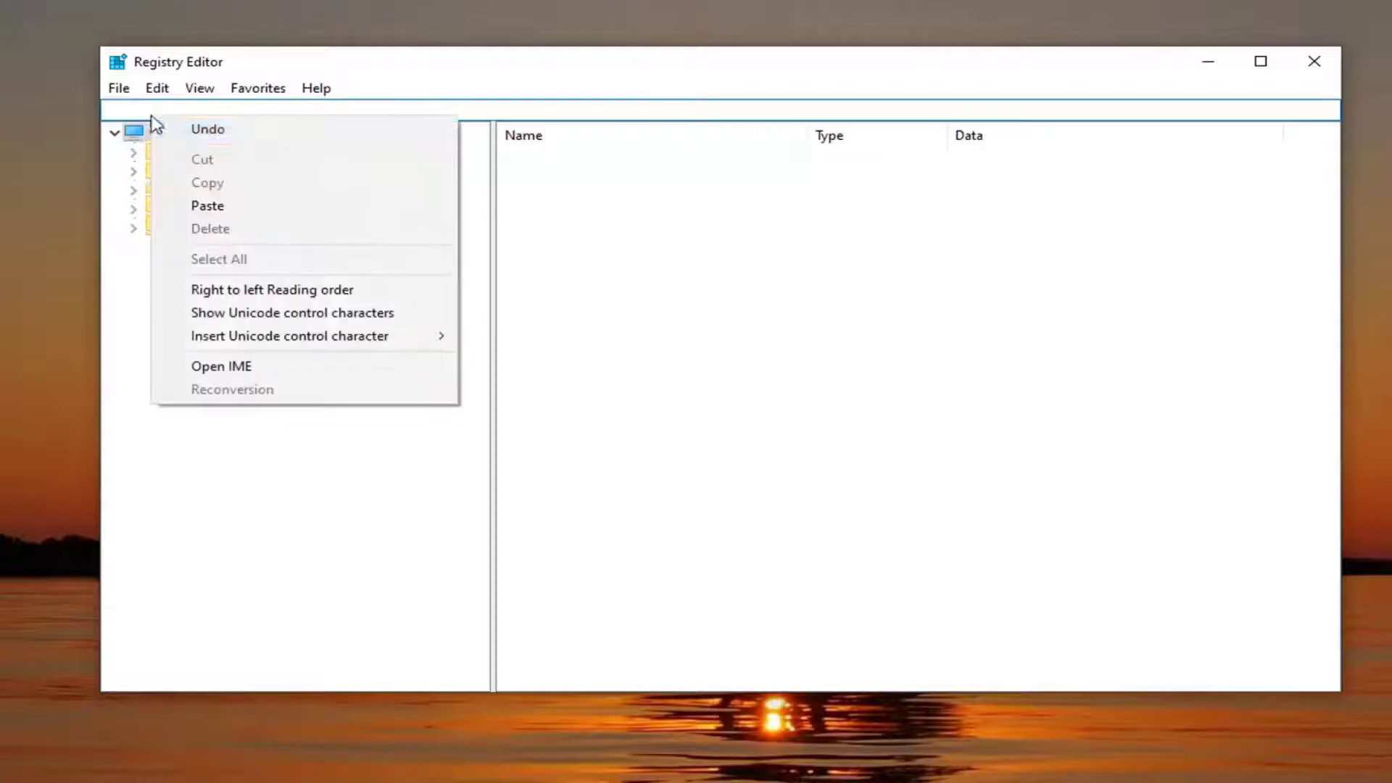
pyautogui.click(203, 206)
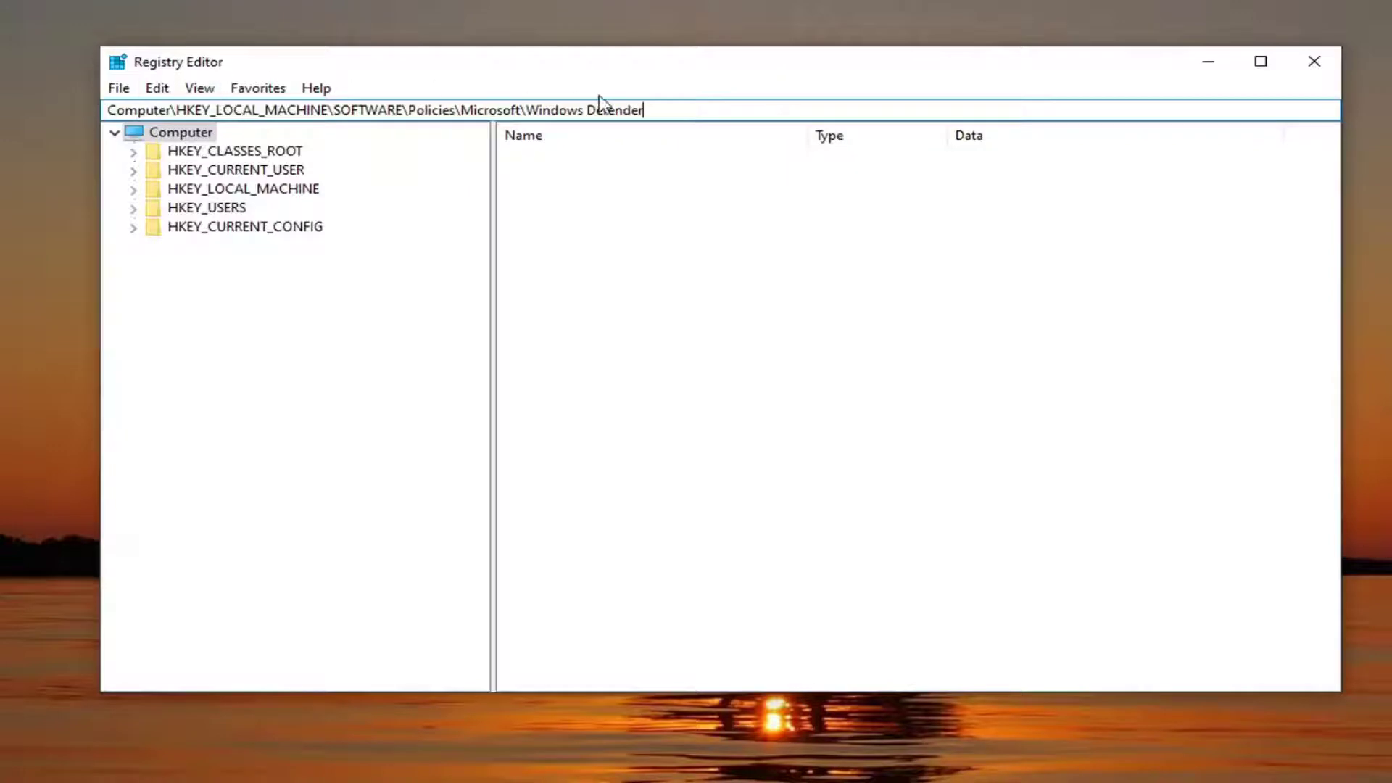
pyautogui.press('Return')
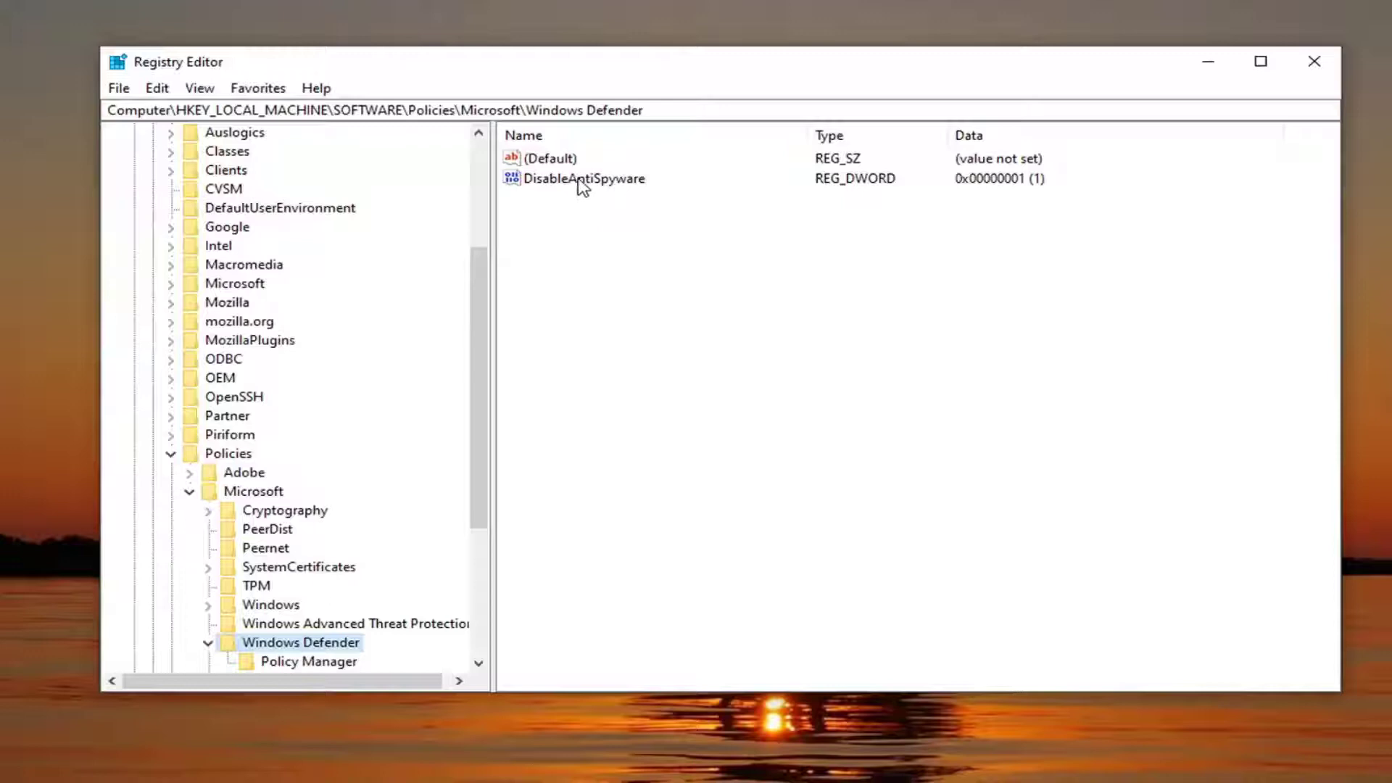
# Delete the DisableAntiSpyware value, confirm the deletion, and close Registry Editor
pyautogui.click(573, 190)
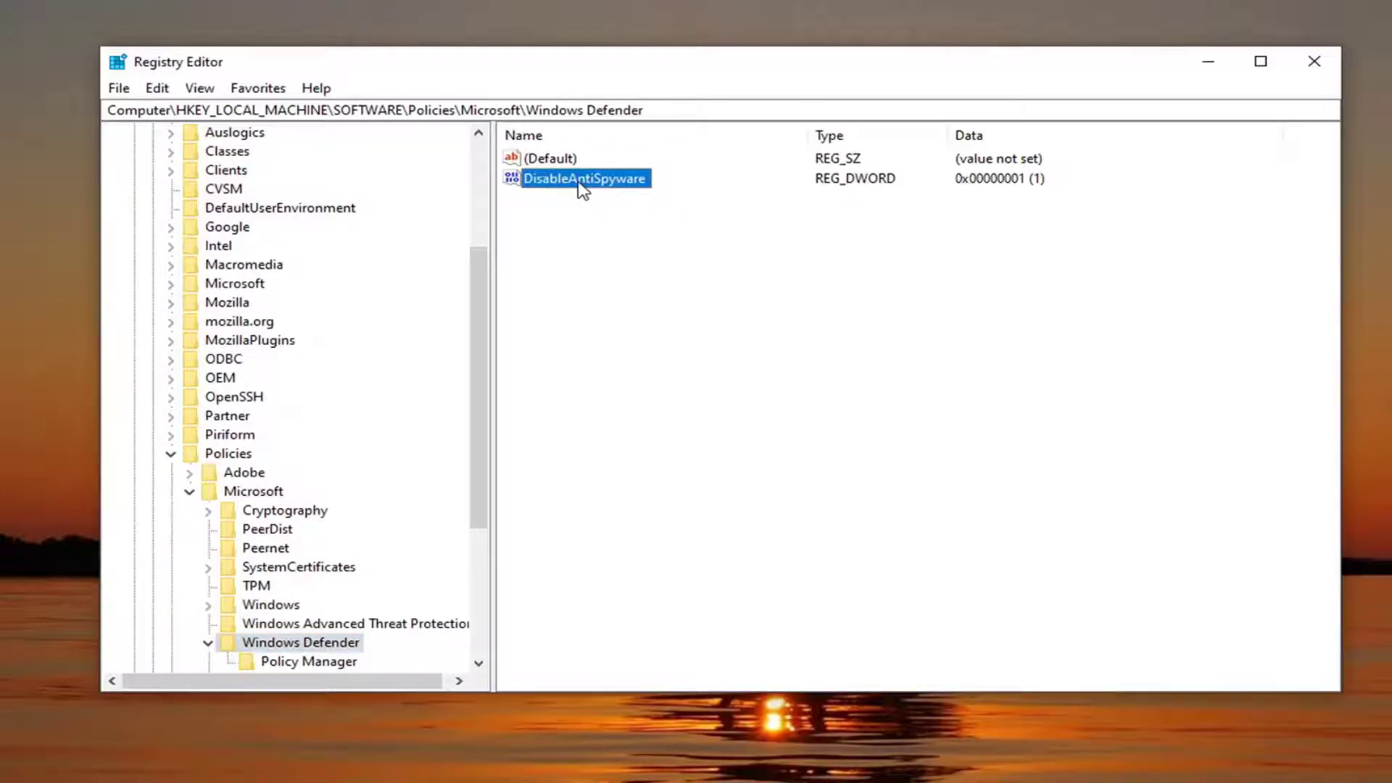
pyautogui.rightClick(582, 187)
pyautogui.click(614, 246)
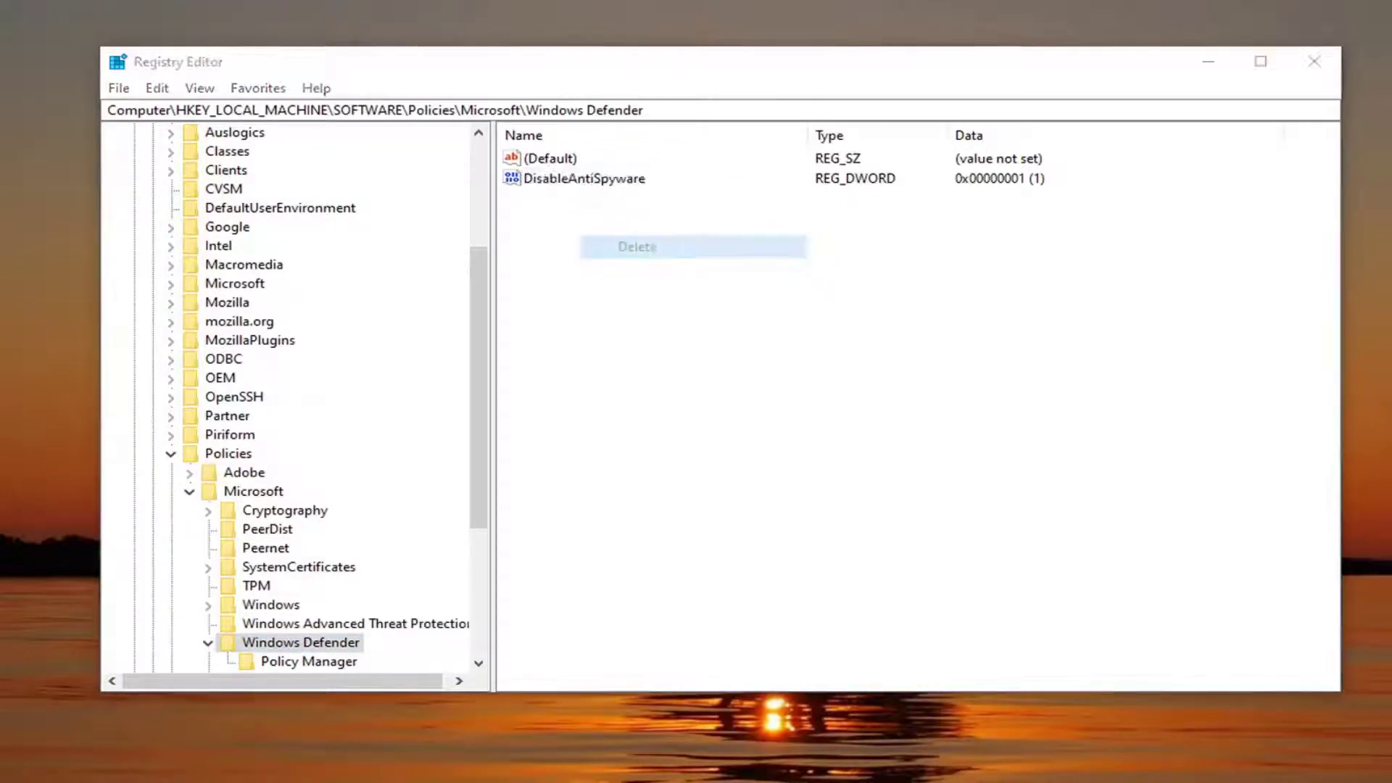
pyautogui.click(843, 431)
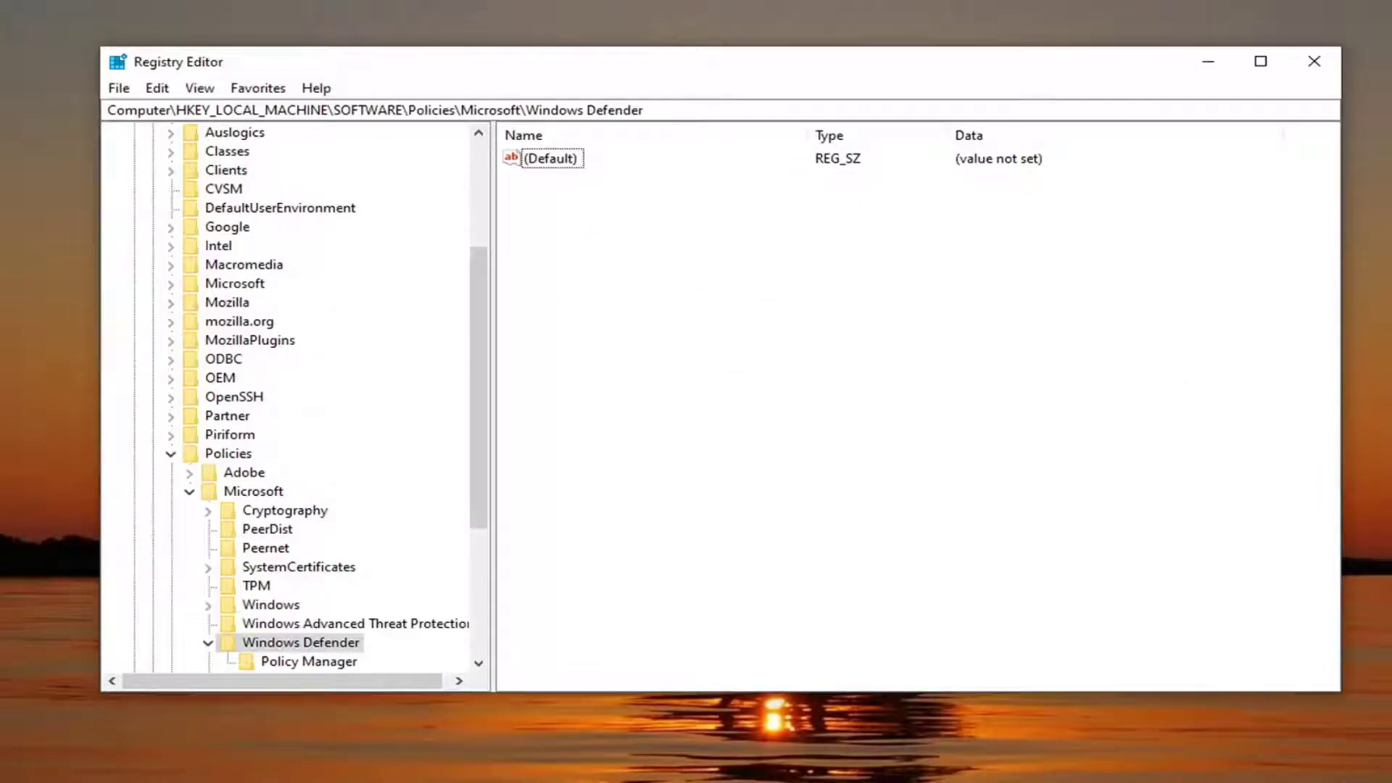
pyautogui.click(1314, 61)
# Search the Start menu for 'services' and open the Services console
pyautogui.click(6, 770)
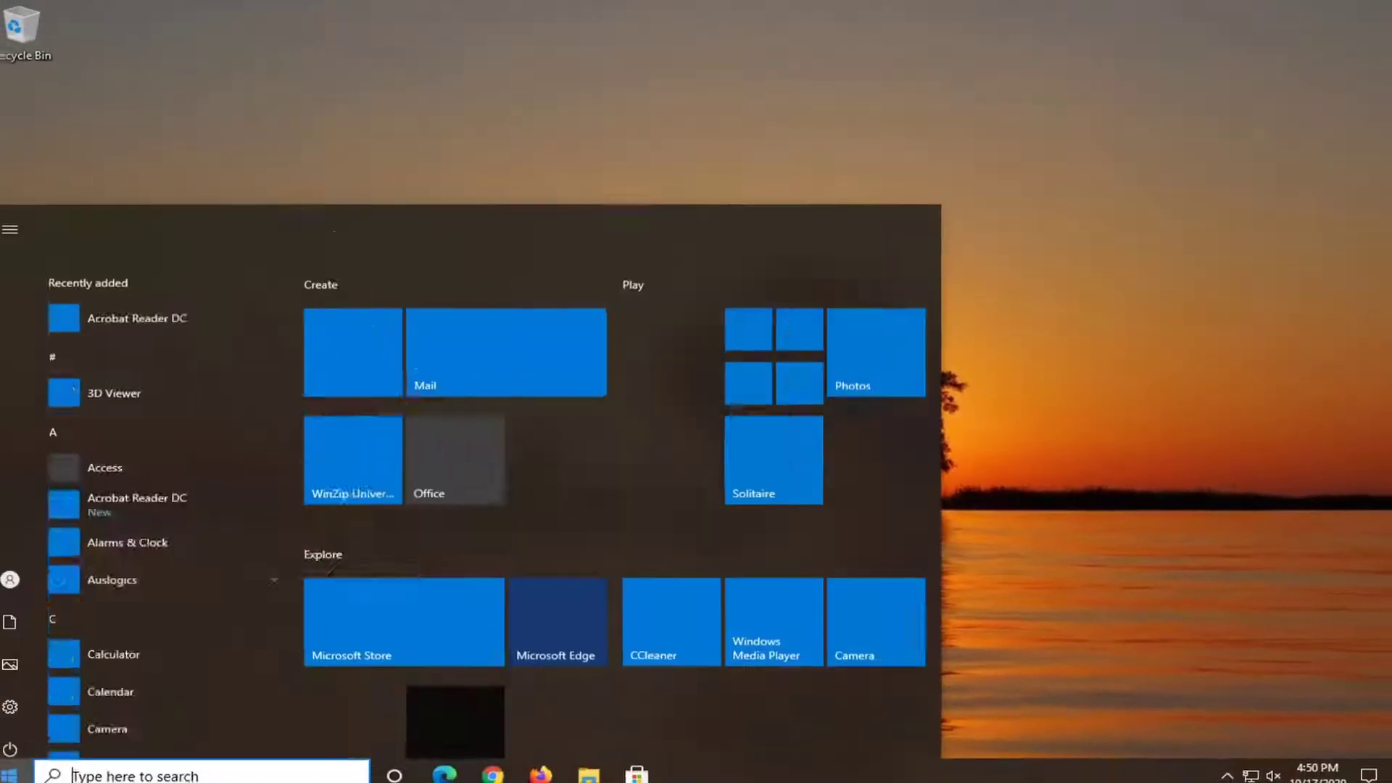
pyautogui.write('services')
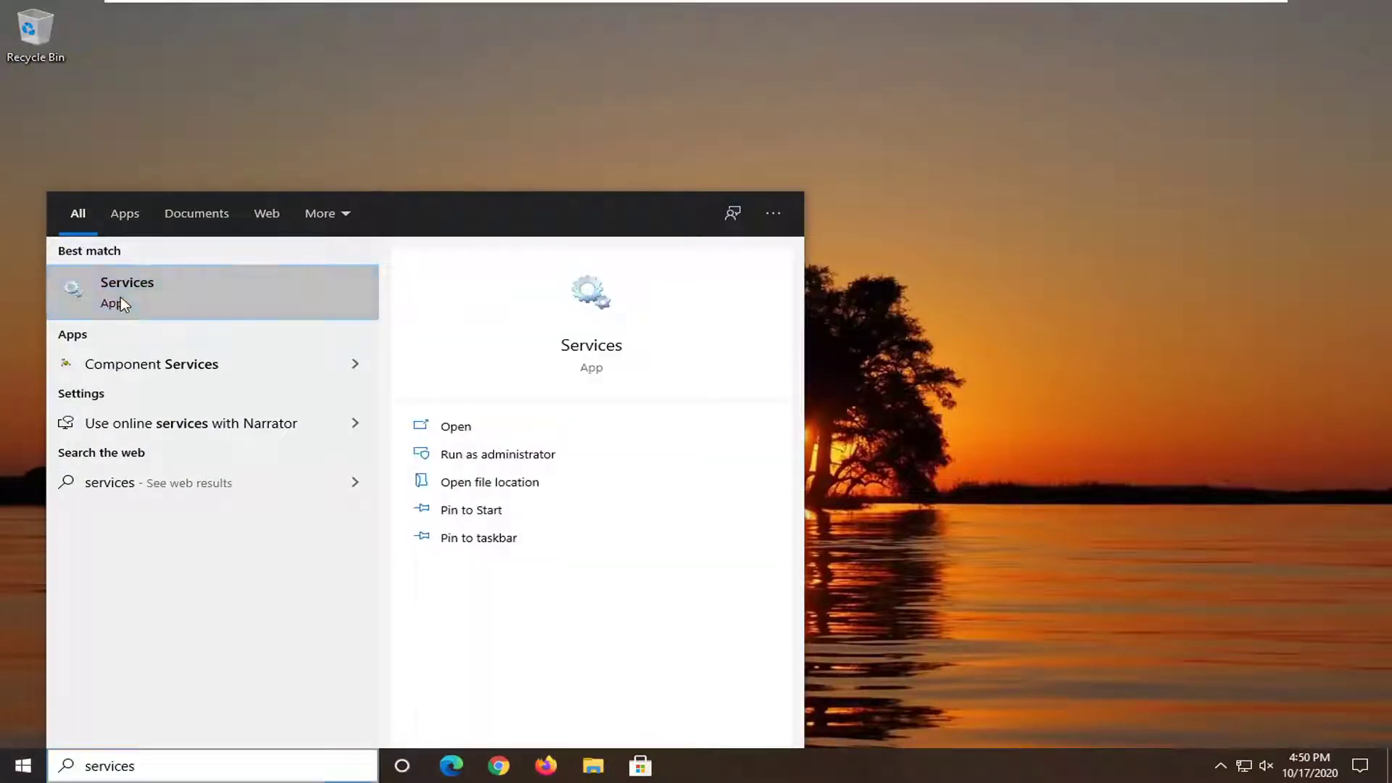
pyautogui.click(121, 298)
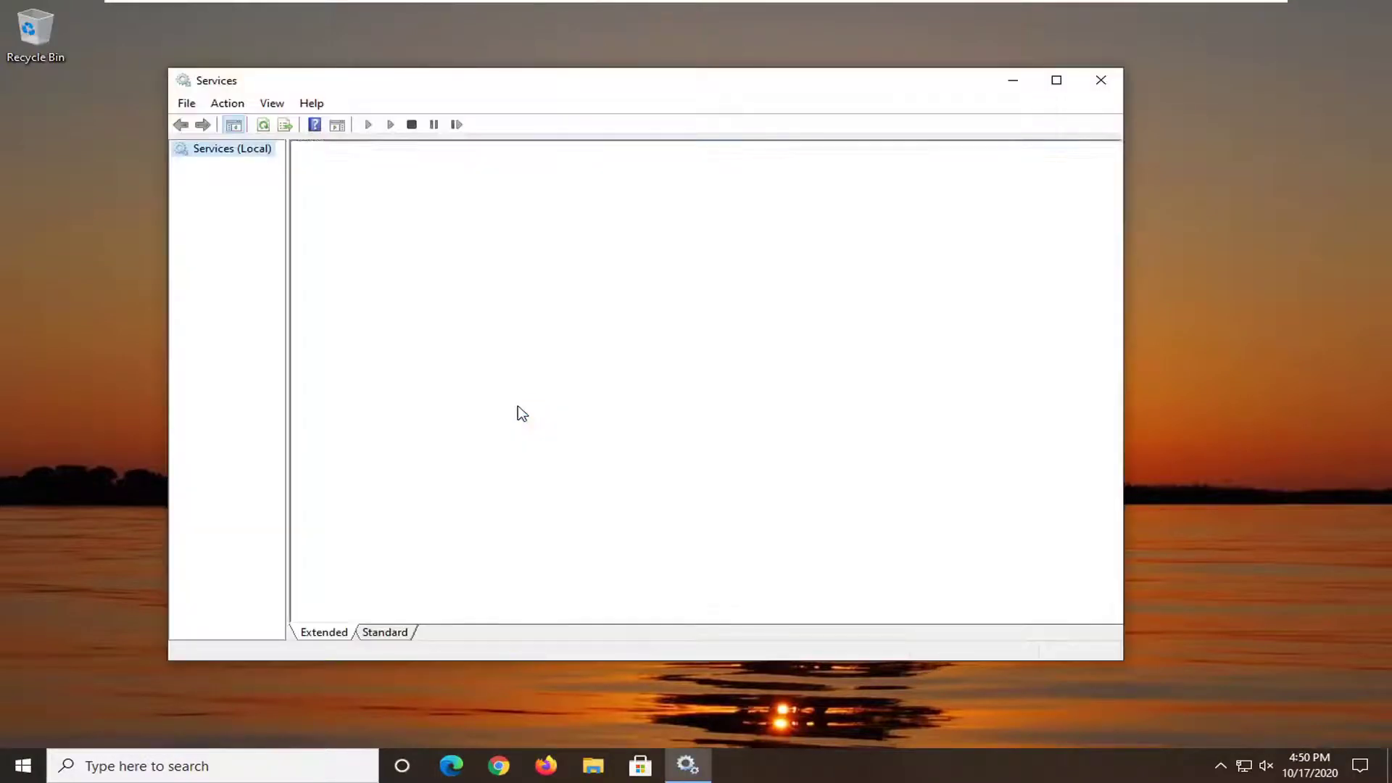
# Scroll to Security Center and confirm in its properties that it is Running with delayed automatic startup
pyautogui.moveTo(591, 87); pyautogui.dragTo(682, 87)
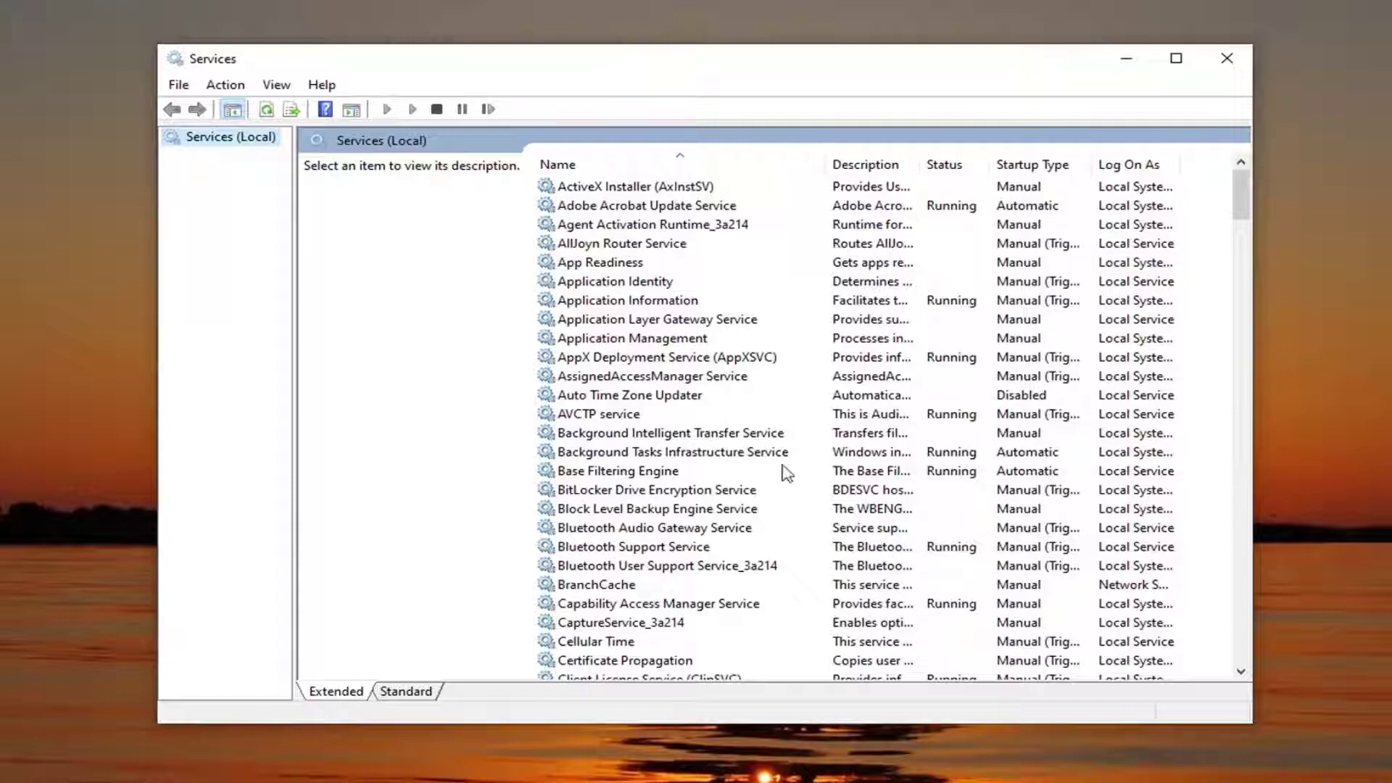
pyautogui.scroll(-7, 674, 543)
pyautogui.scroll(-9, 667, 545)
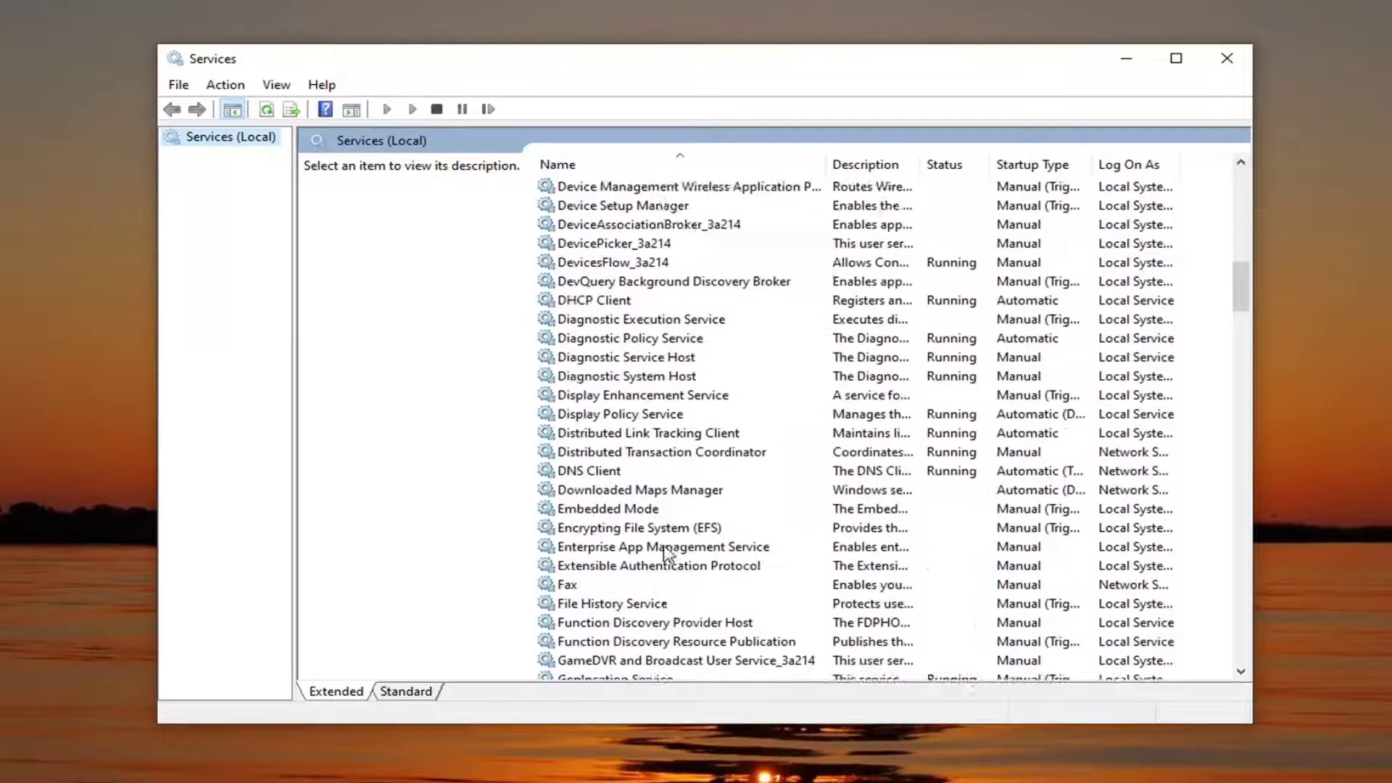
pyautogui.scroll(-7, 667, 545)
pyautogui.scroll(-9, 667, 545)
pyautogui.scroll(-8, 667, 545)
pyautogui.scroll(-4, 666, 546)
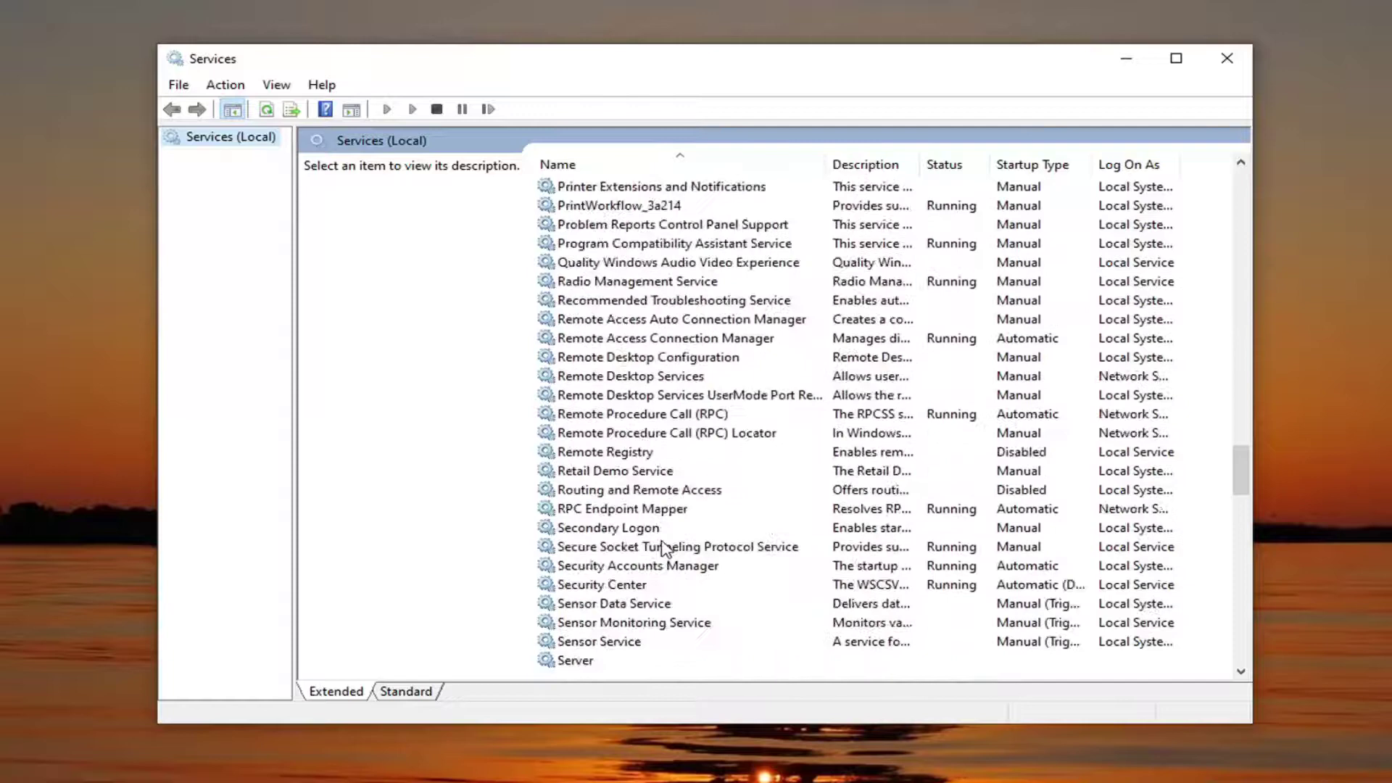
pyautogui.scroll(-3, 657, 545)
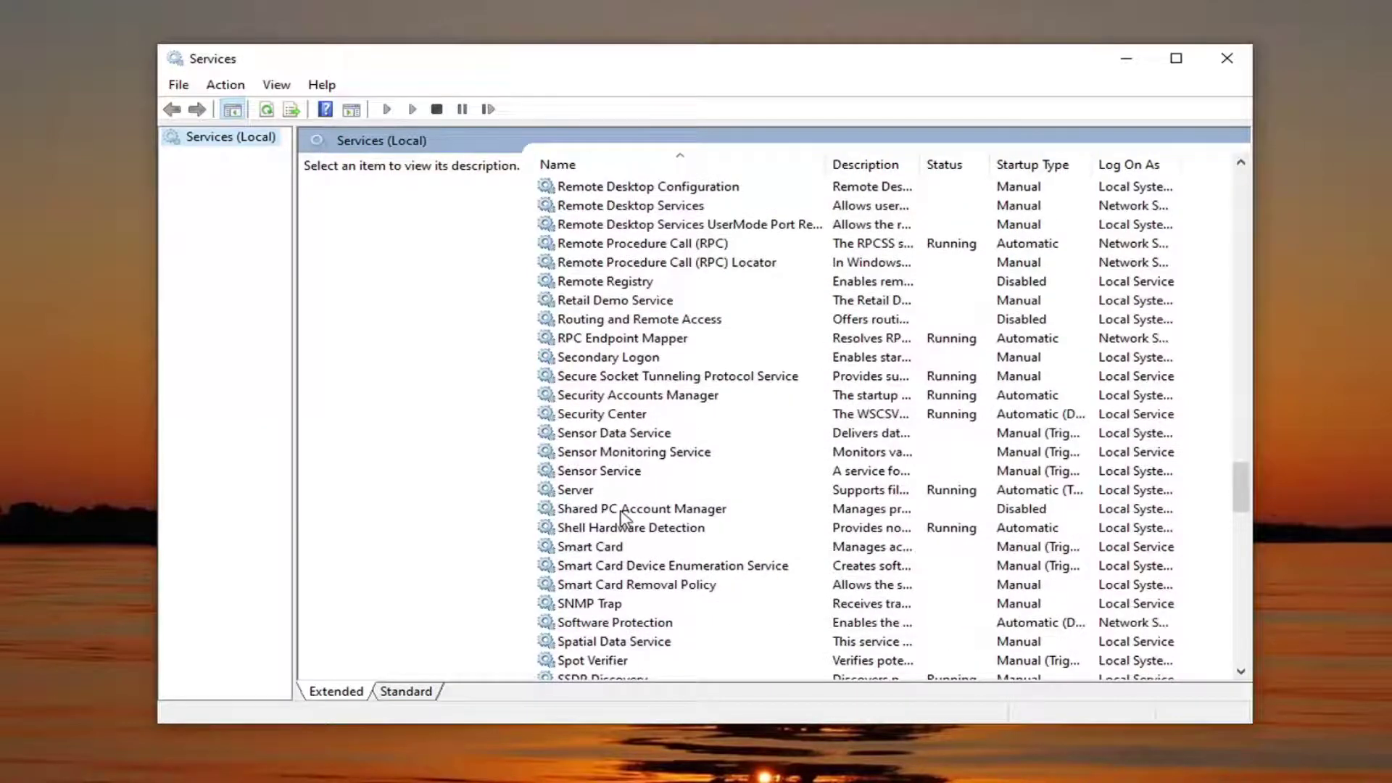
pyautogui.click(602, 416)
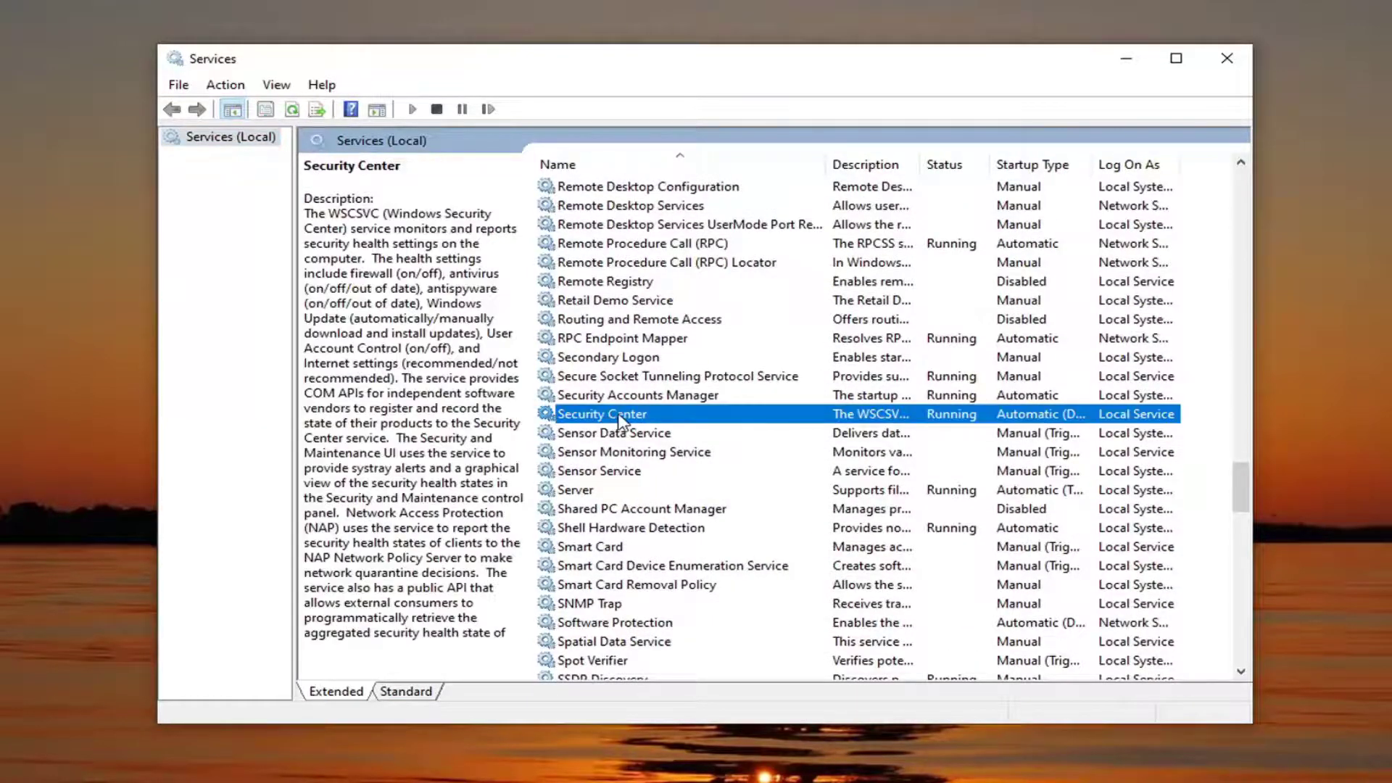
pyautogui.doubleClick(620, 421)
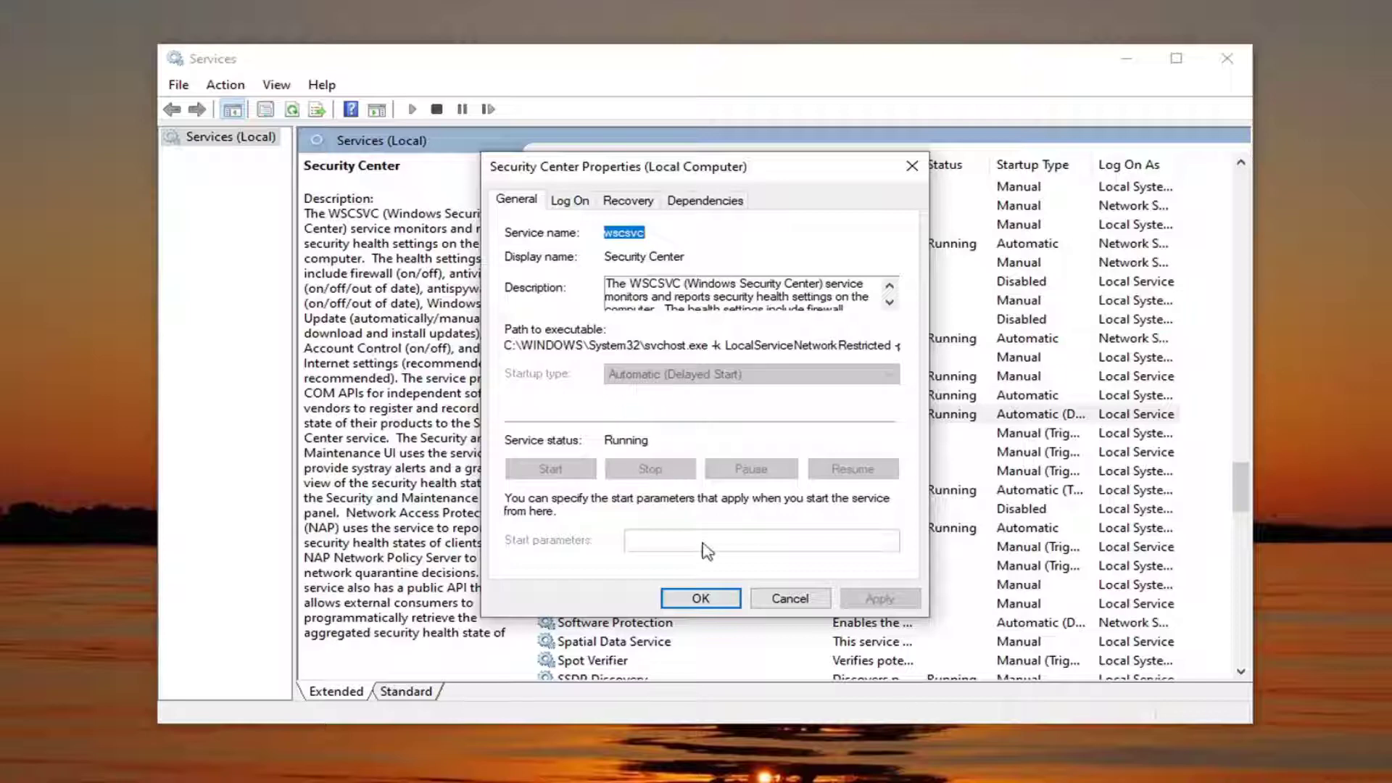
pyautogui.click(701, 599)
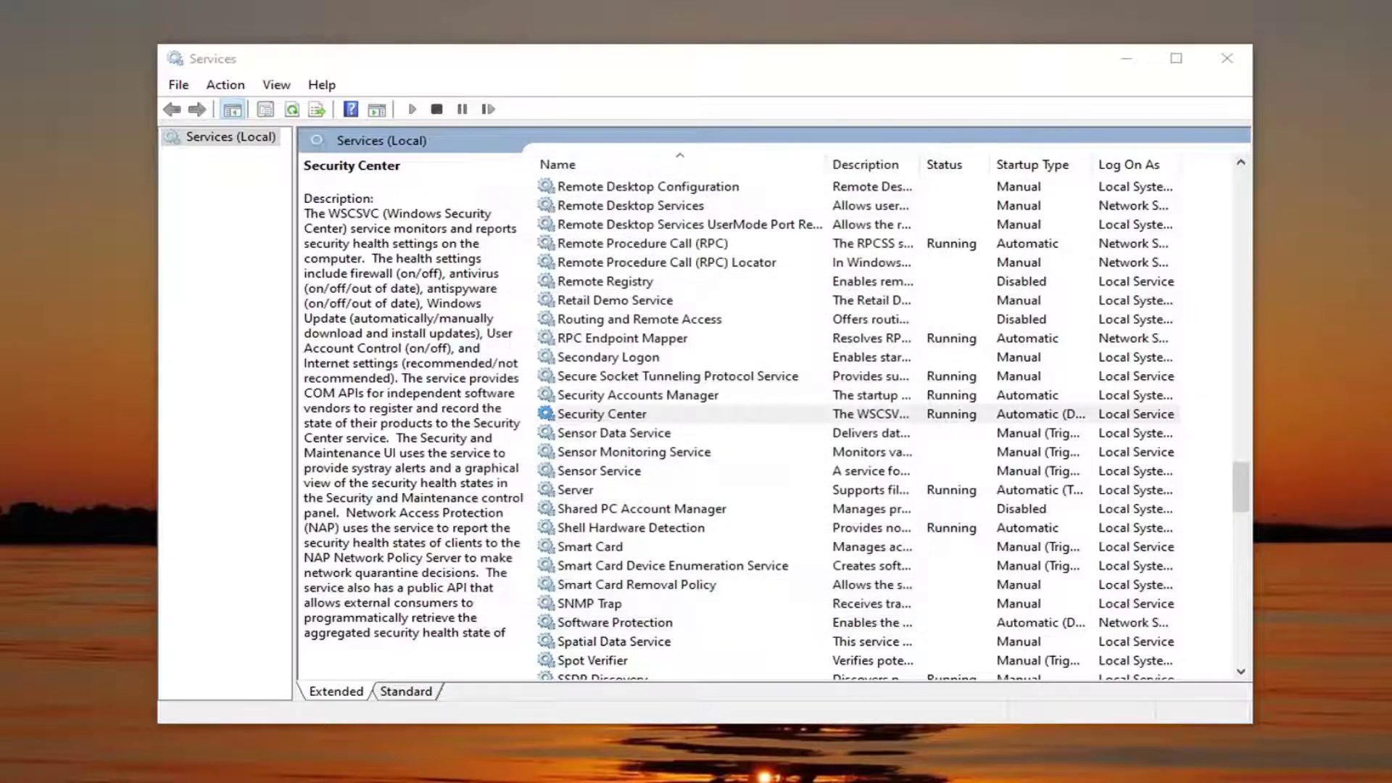
# Widen the Name column and view Windows Defender Advanced Threat Protection Service properties (Stopped, Manual)
pyautogui.moveTo(1242, 472); pyautogui.dragTo(1240, 534)
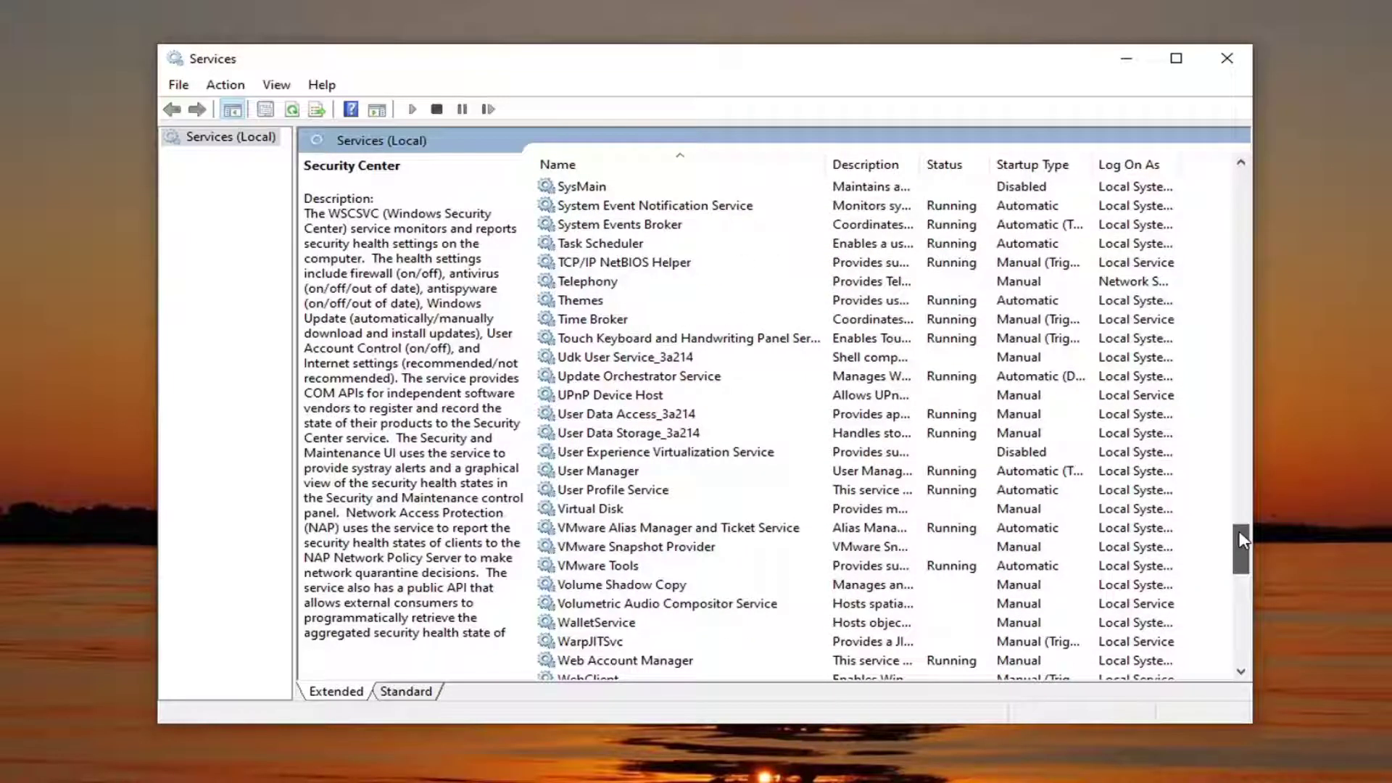
pyautogui.moveTo(1239, 531); pyautogui.dragTo(1238, 552)
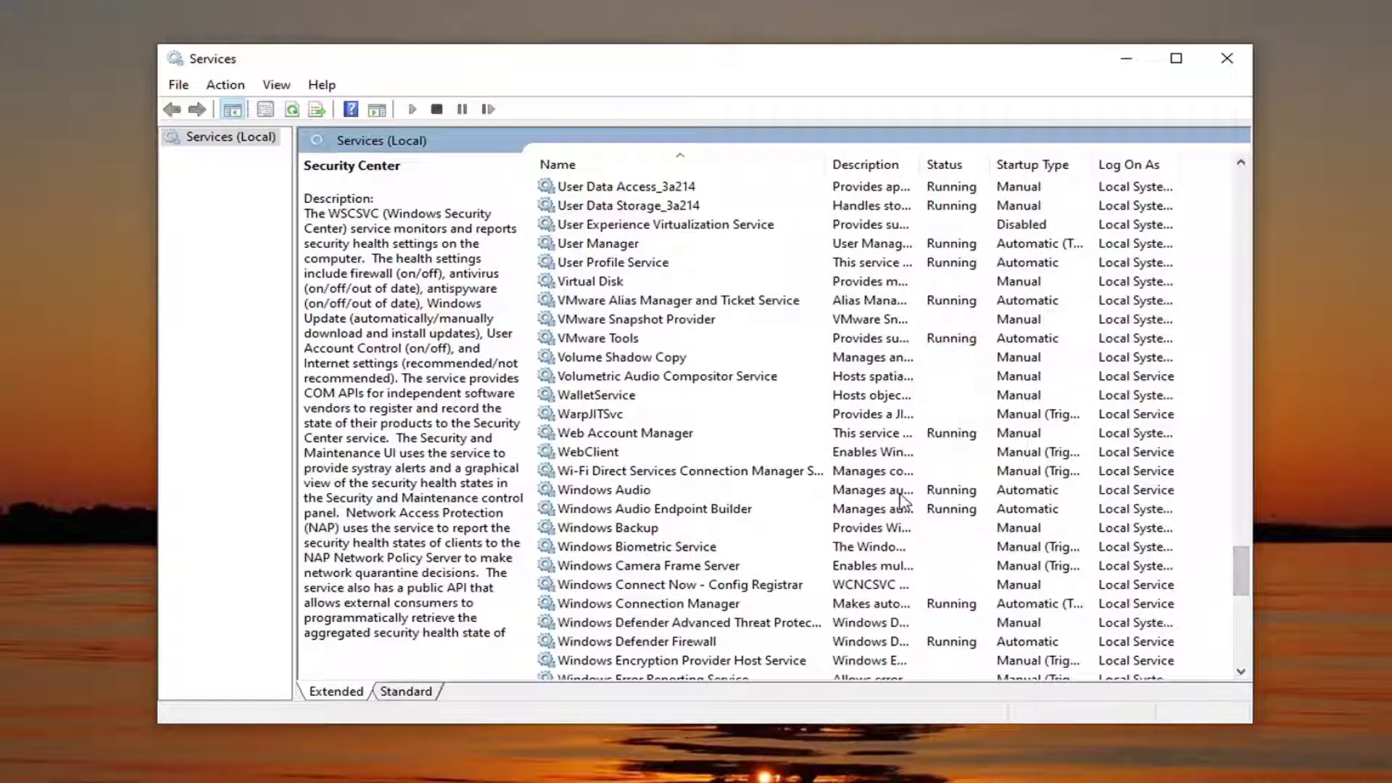
pyautogui.scroll(-3, 818, 519)
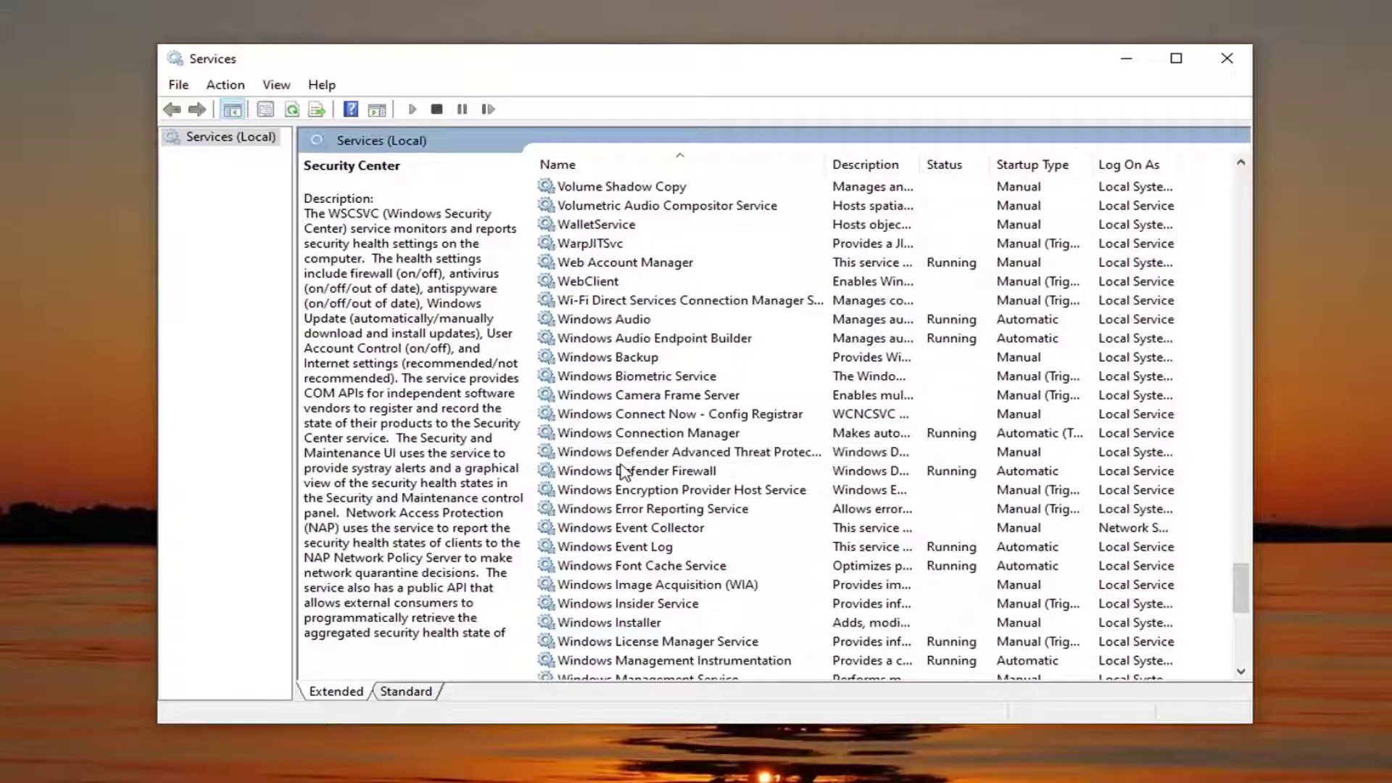
pyautogui.click(638, 456)
pyautogui.moveTo(828, 164); pyautogui.dragTo(950, 179)
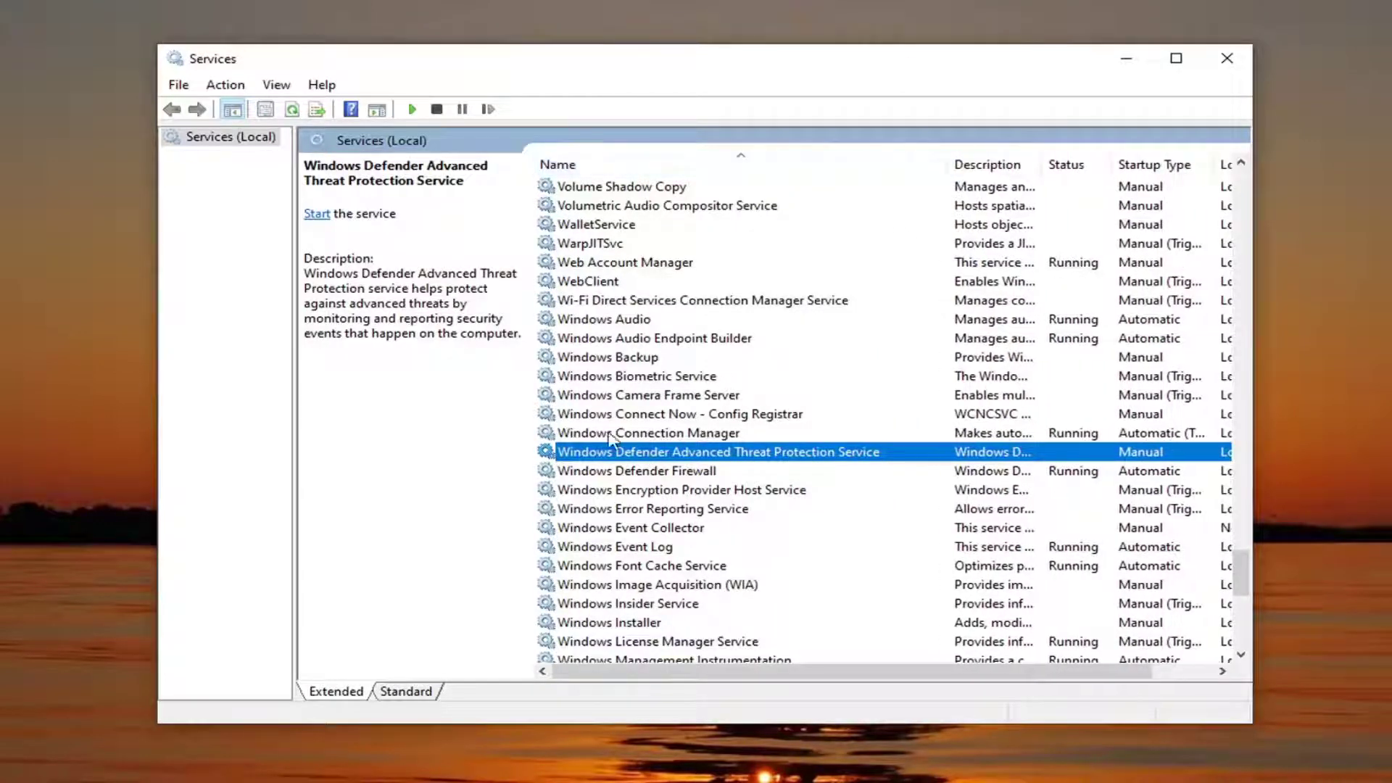
pyautogui.doubleClick(800, 457)
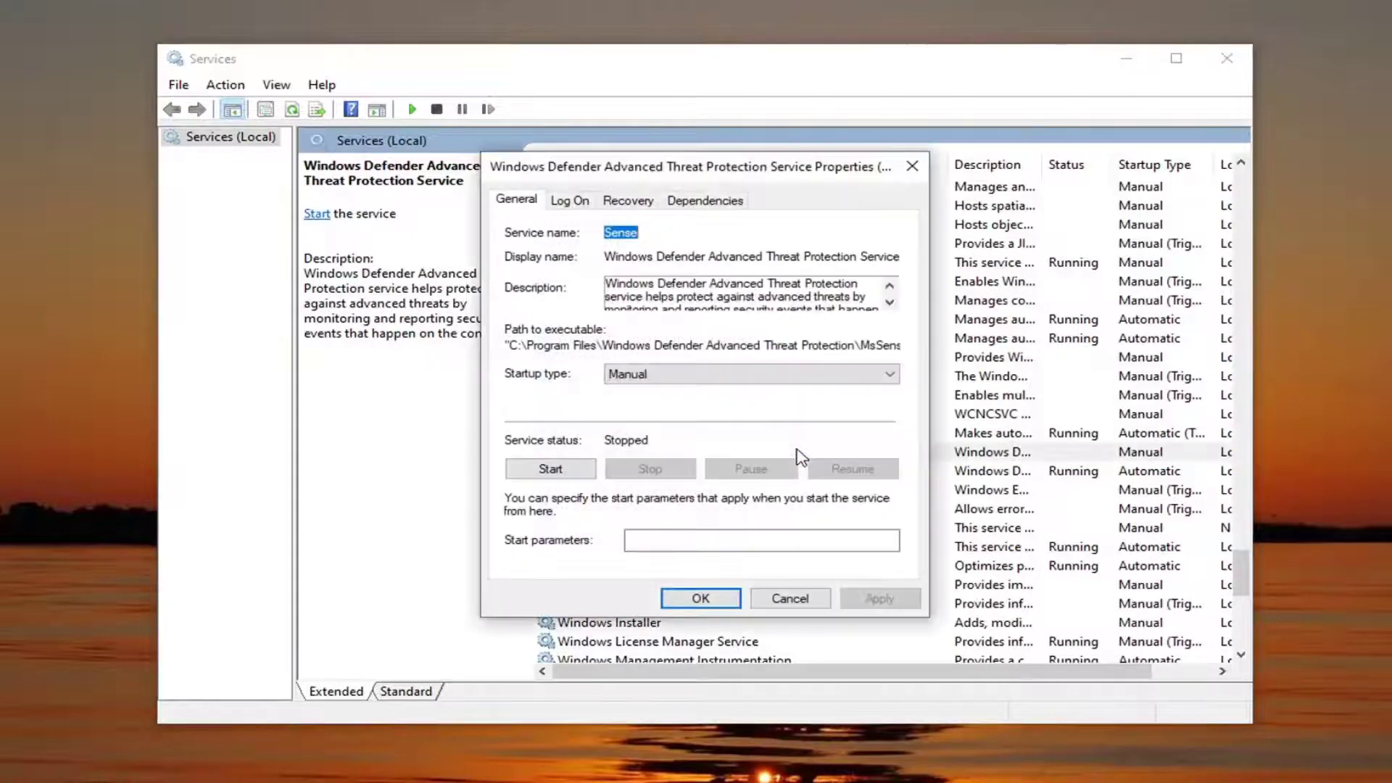
# Set the startup type to Automatic and try starting the service twice, dismissing the messages
pyautogui.click(666, 377)
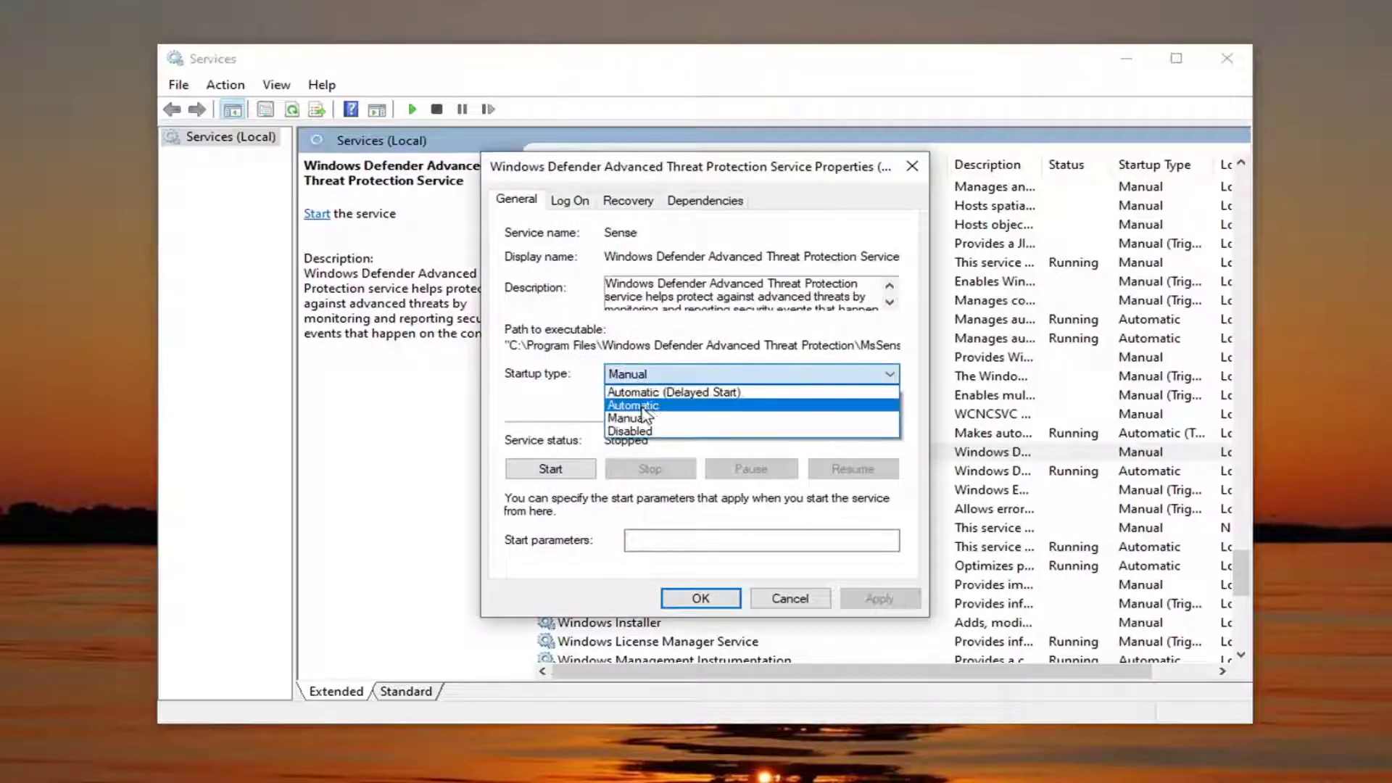
pyautogui.click(644, 402)
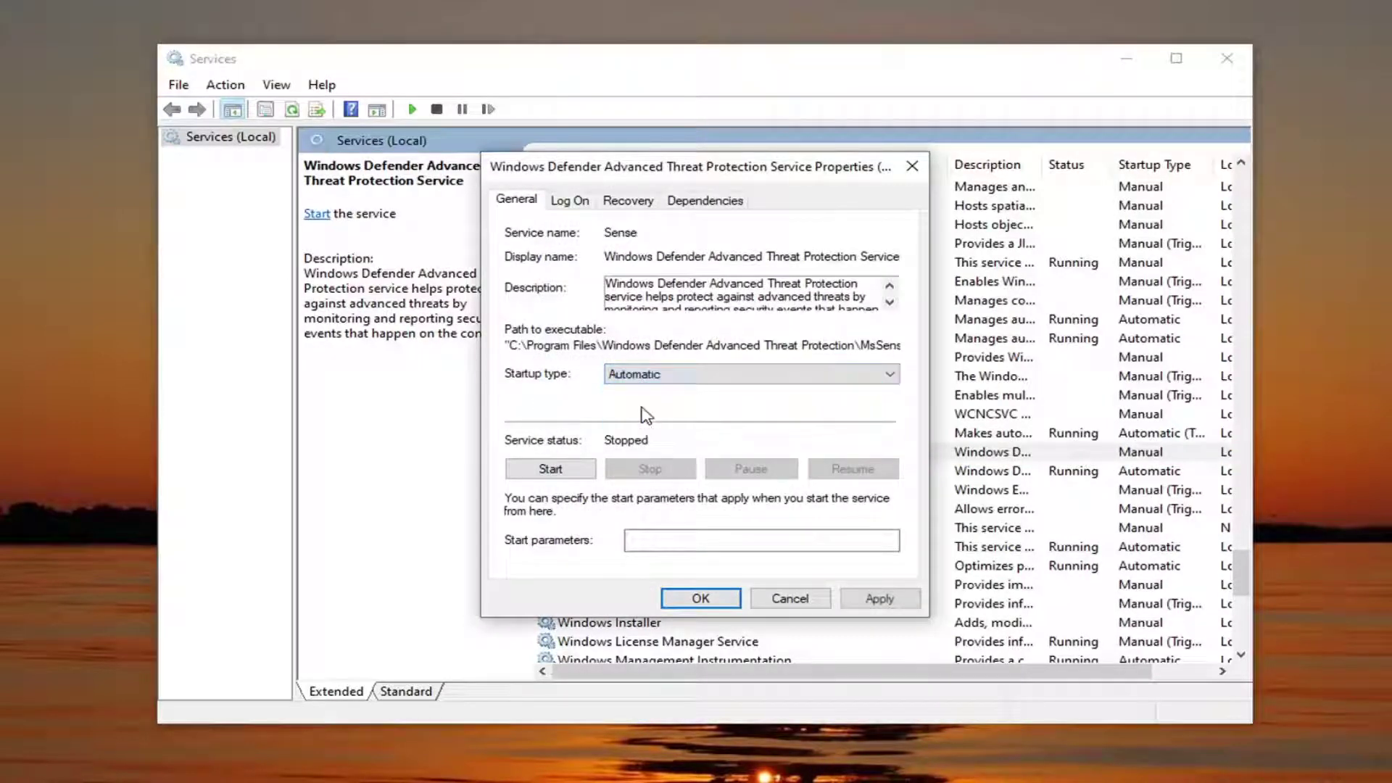
pyautogui.click(550, 469)
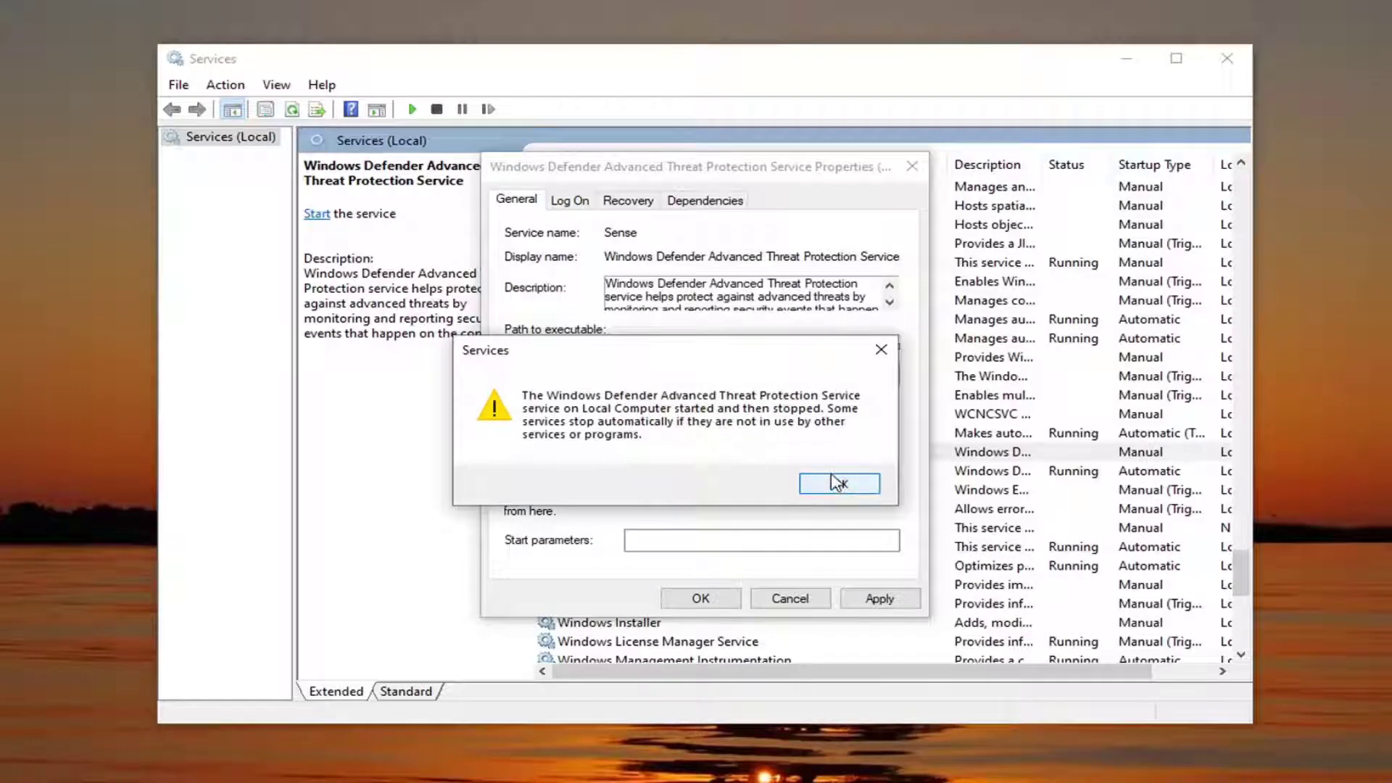
pyautogui.click(838, 483)
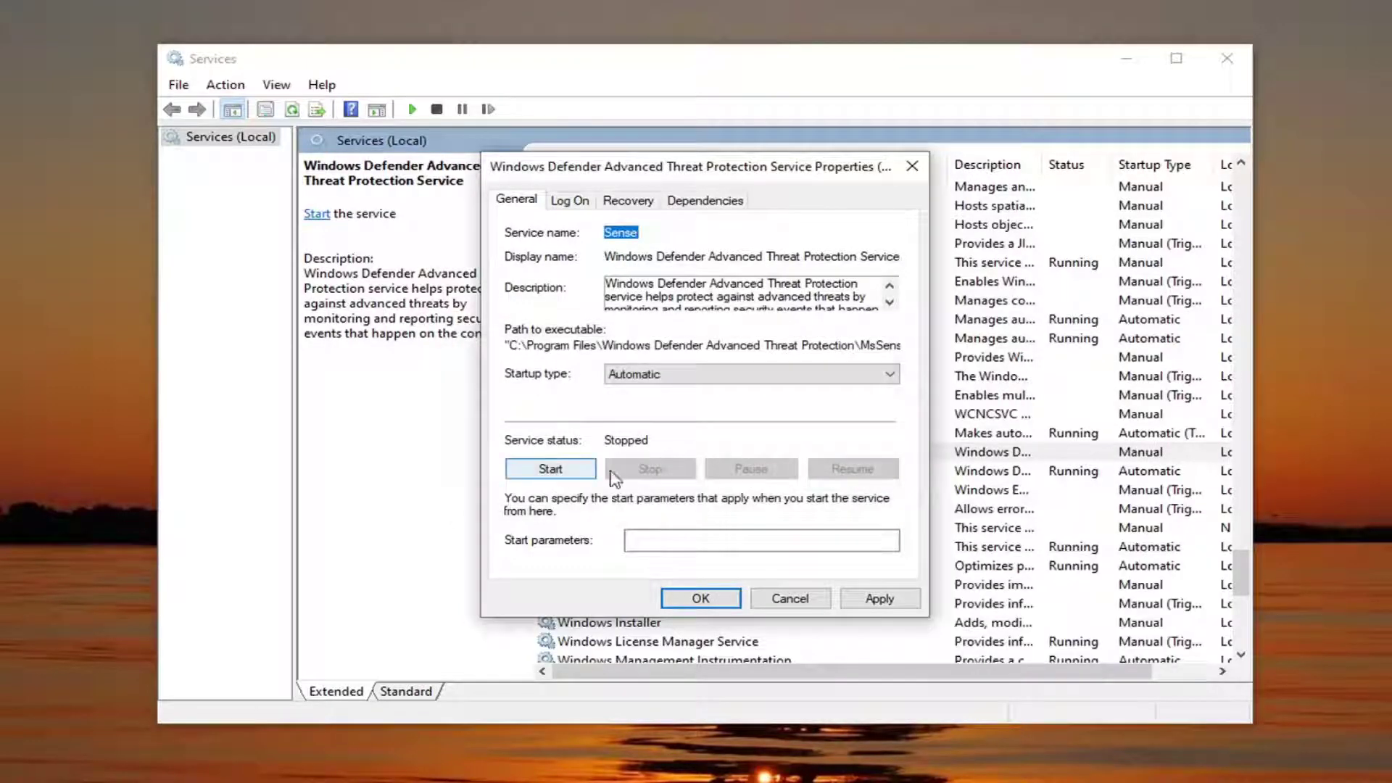
pyautogui.click(565, 470)
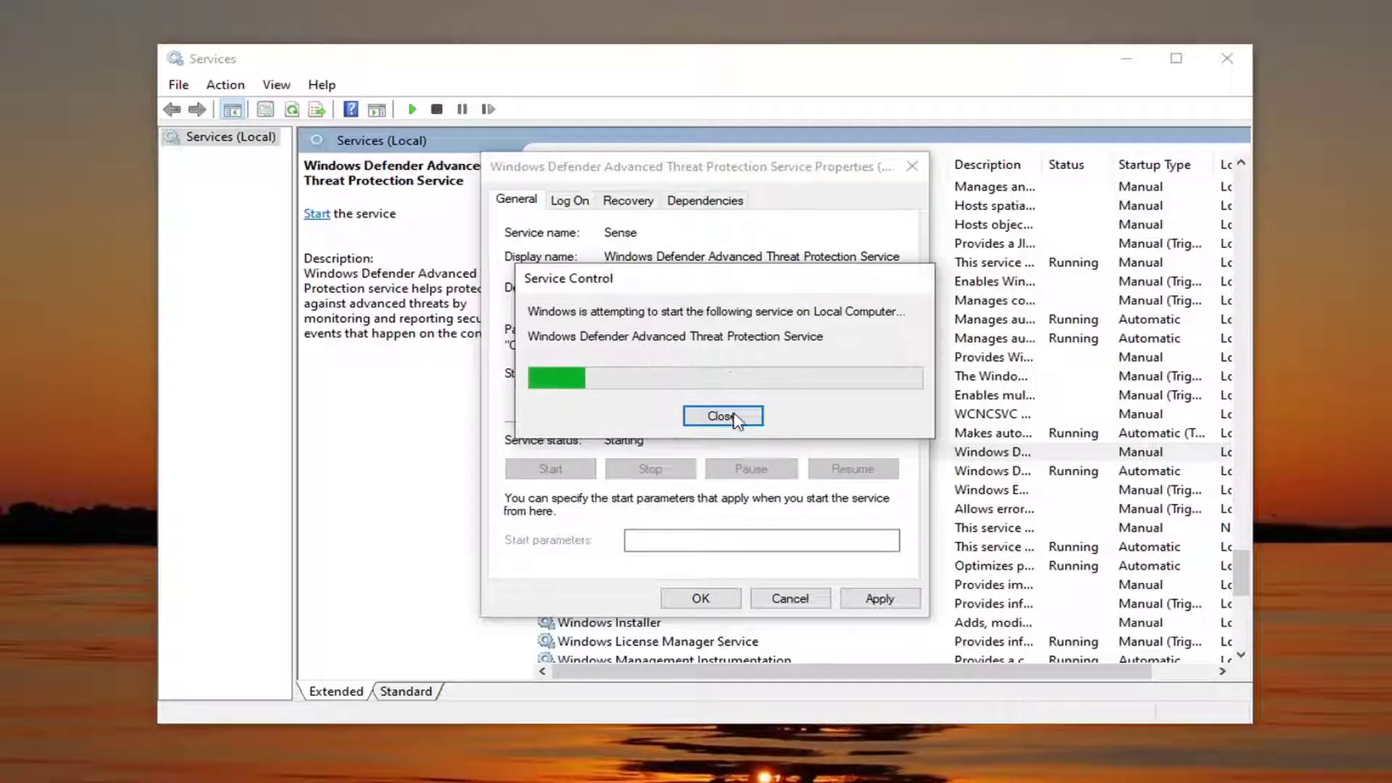
pyautogui.click(867, 486)
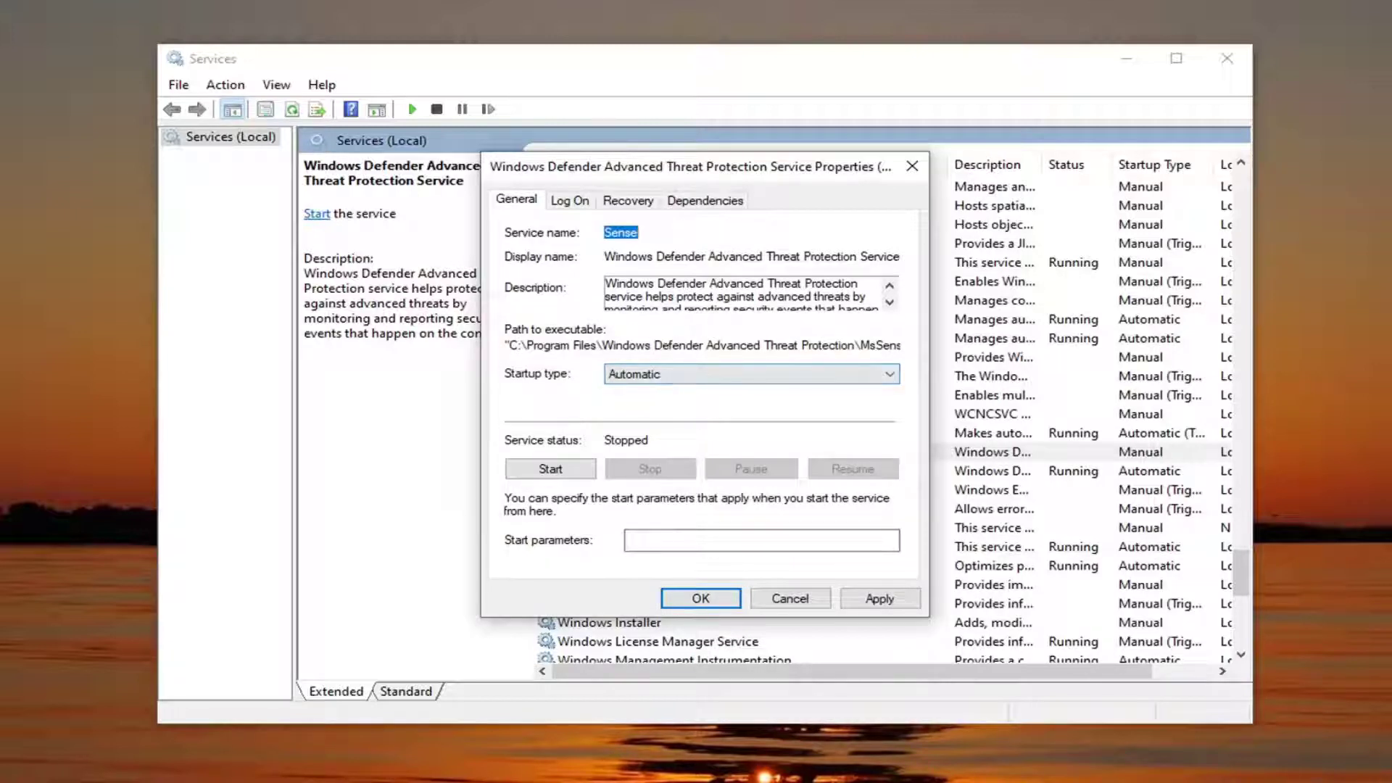
# Apply the Automatic startup setting and close the service's properties
pyautogui.click(879, 599)
pyautogui.click(705, 473)
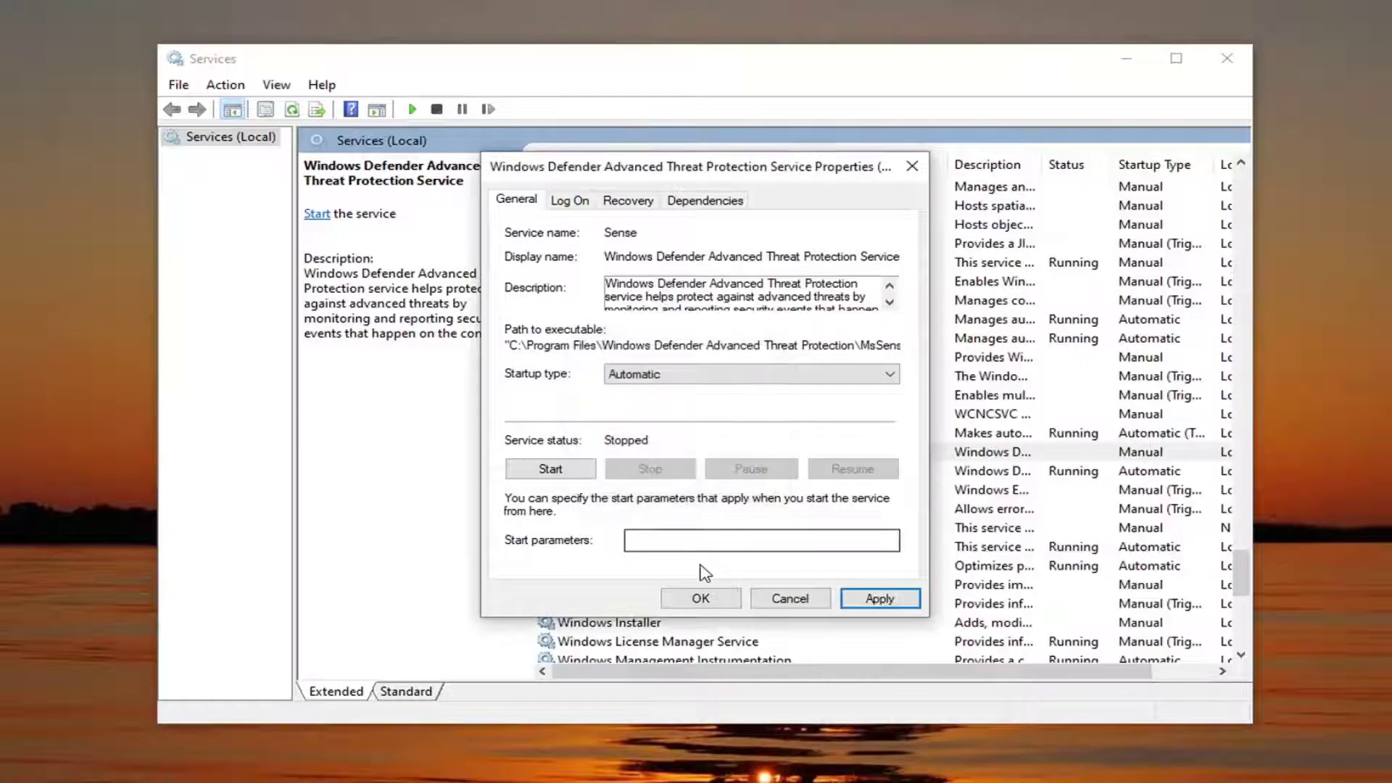
pyautogui.click(700, 598)
pyautogui.click(715, 472)
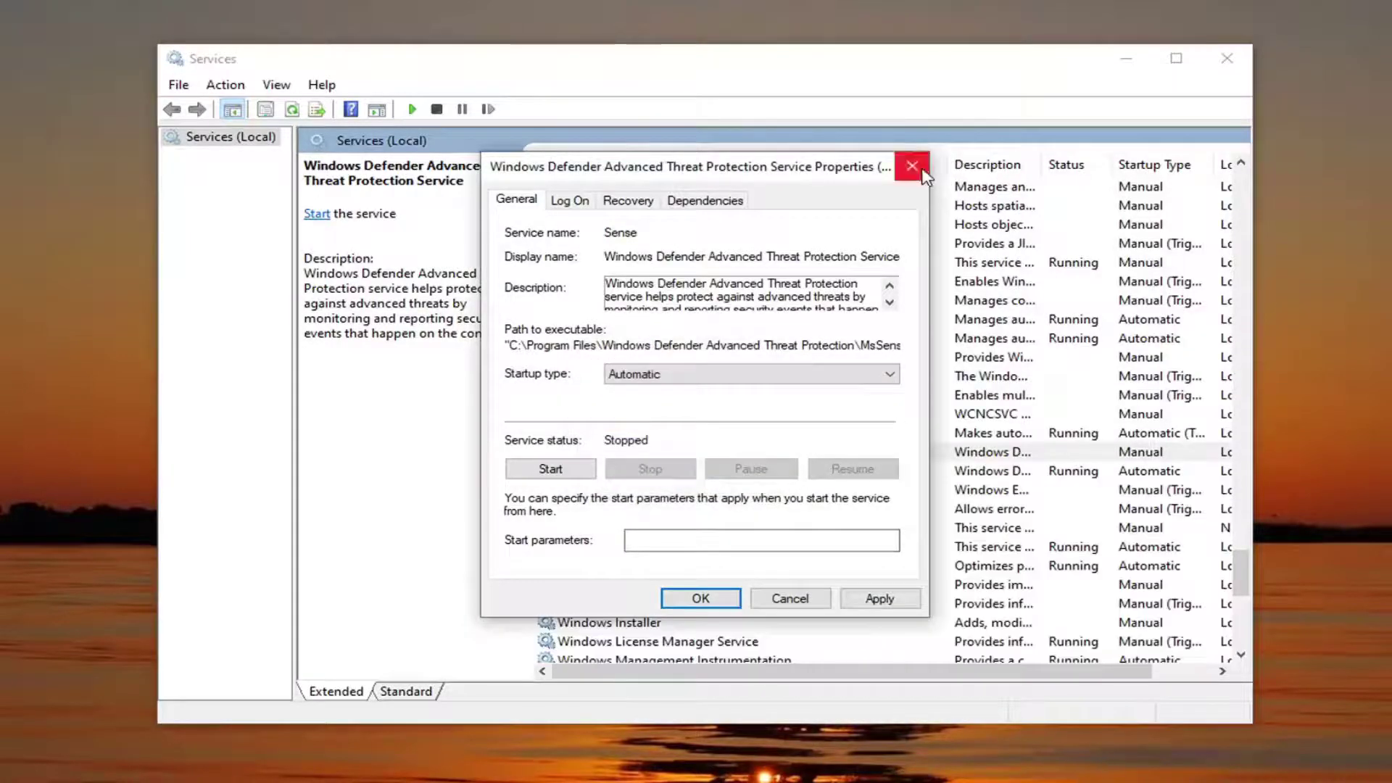
pyautogui.click(924, 171)
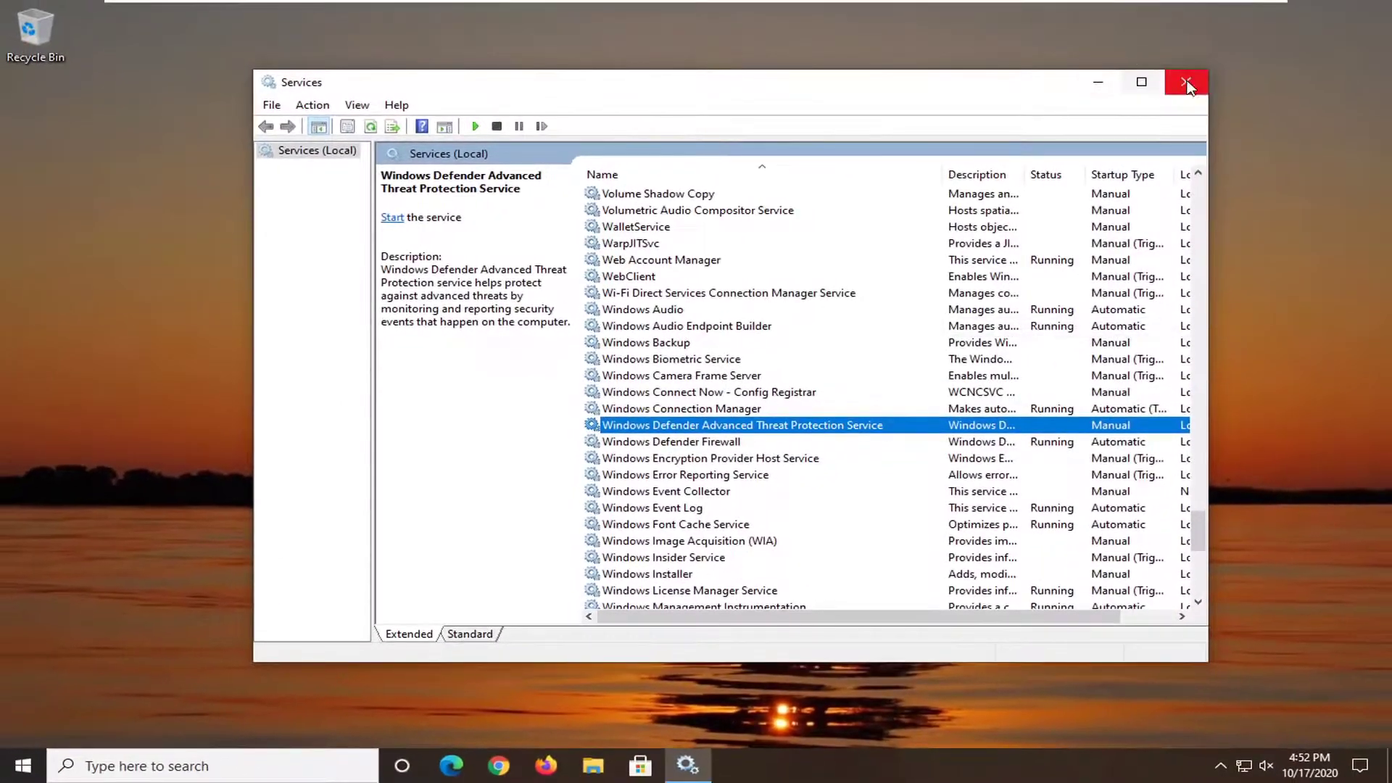
# Close the Services window, leaving only the desktop
pyautogui.click(1175, 94)
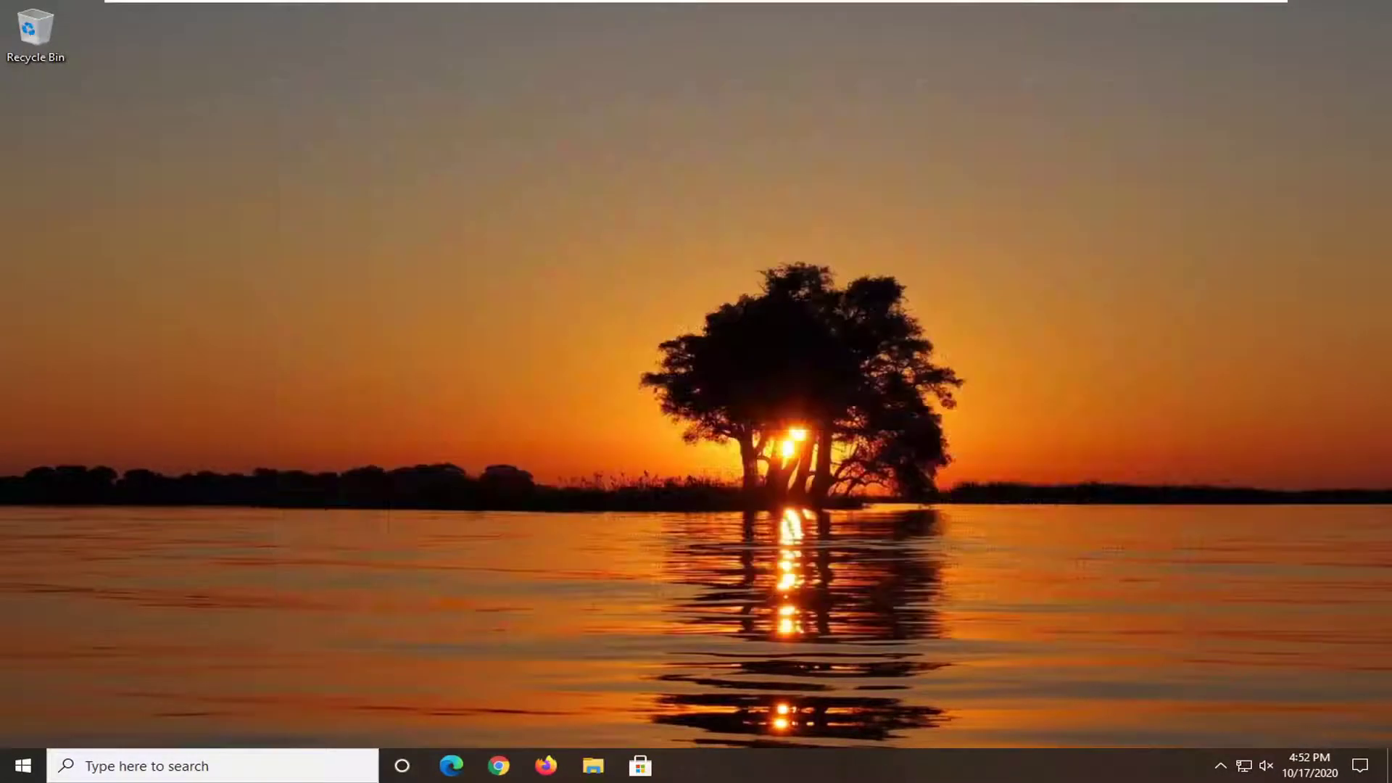